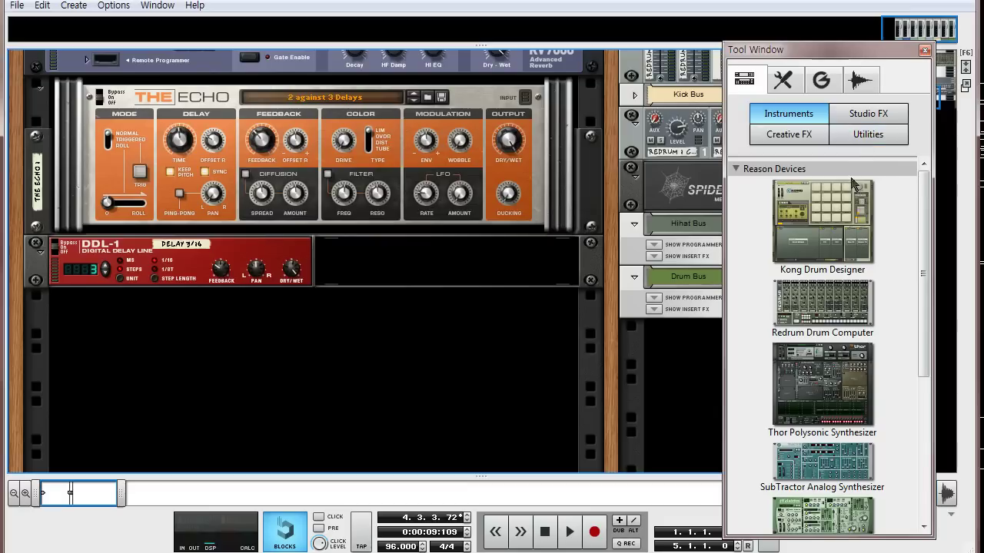
Create a Combinator at the end of the rack and rename its mix channel to EP
left_click(853, 135)
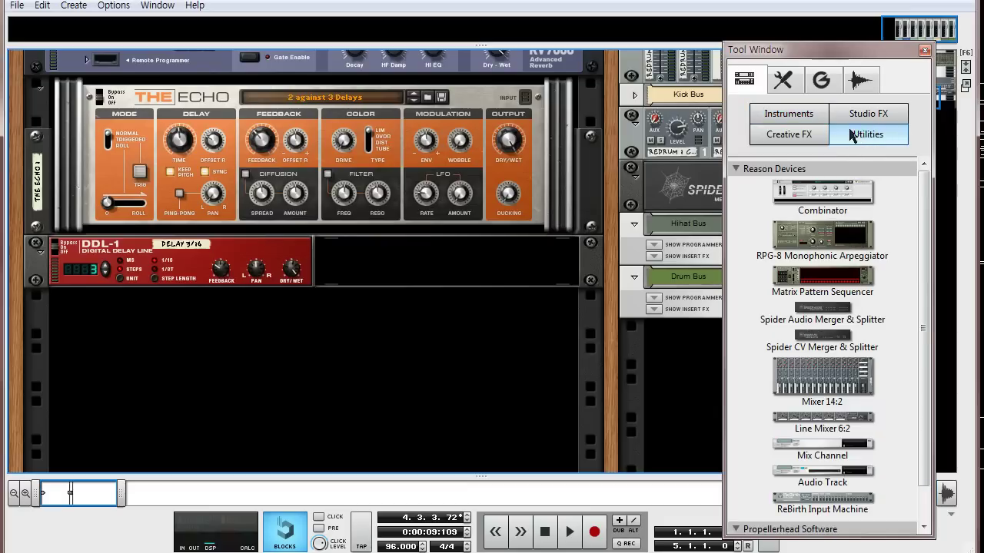
double_click(827, 192)
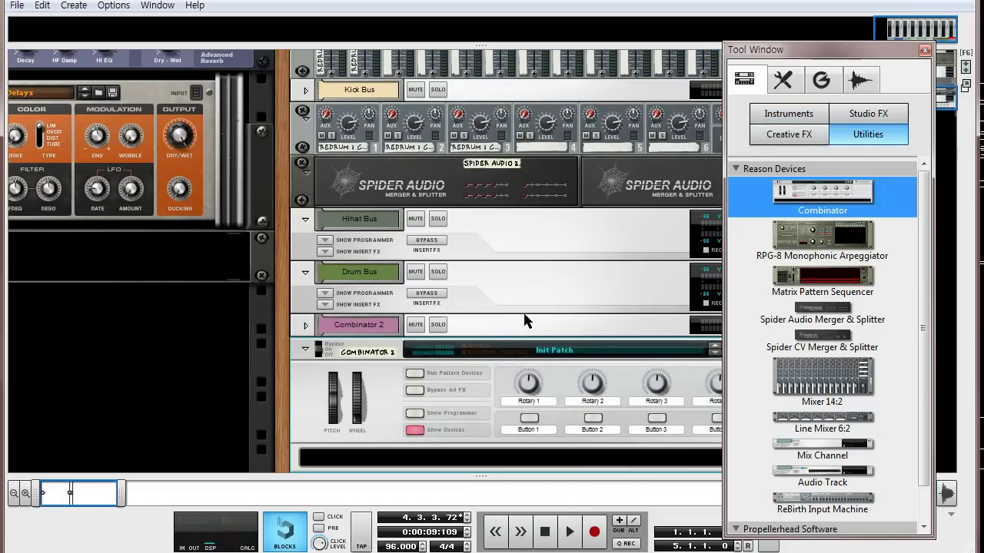
double_click(379, 325)
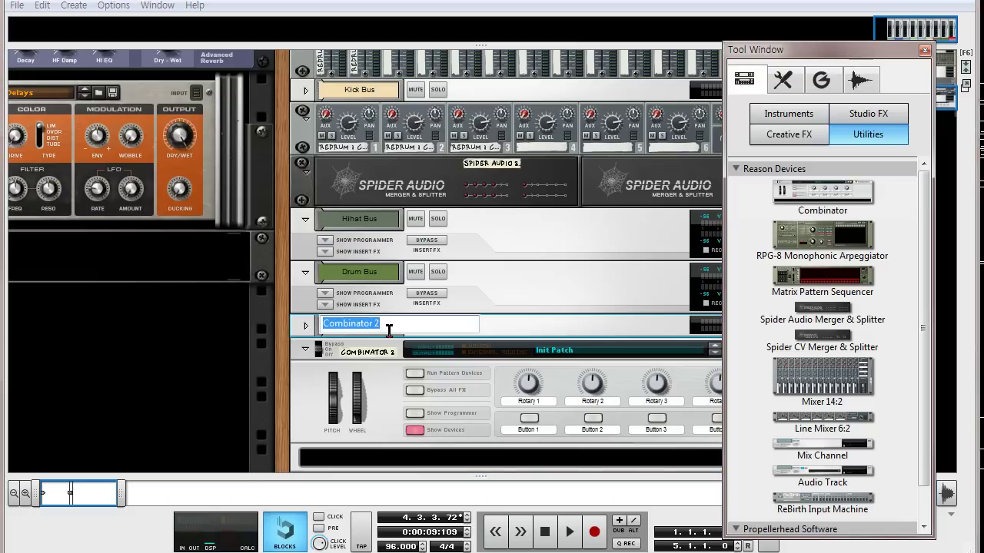
type("EP")
key("Return")
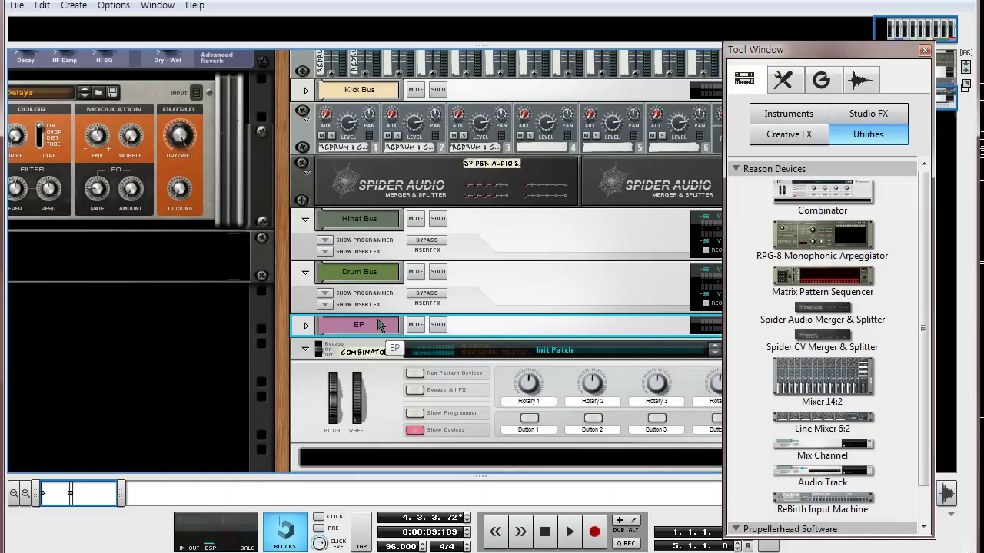
Add an ID8 Instrument Device inside the new Combinator and set its sound category to Electric Piano
left_click(481, 456)
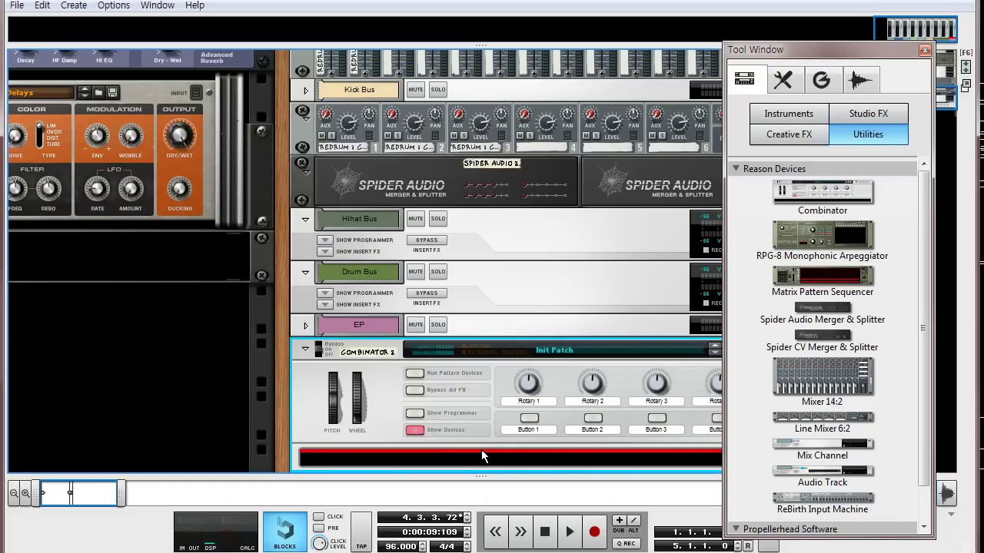
left_click(792, 113)
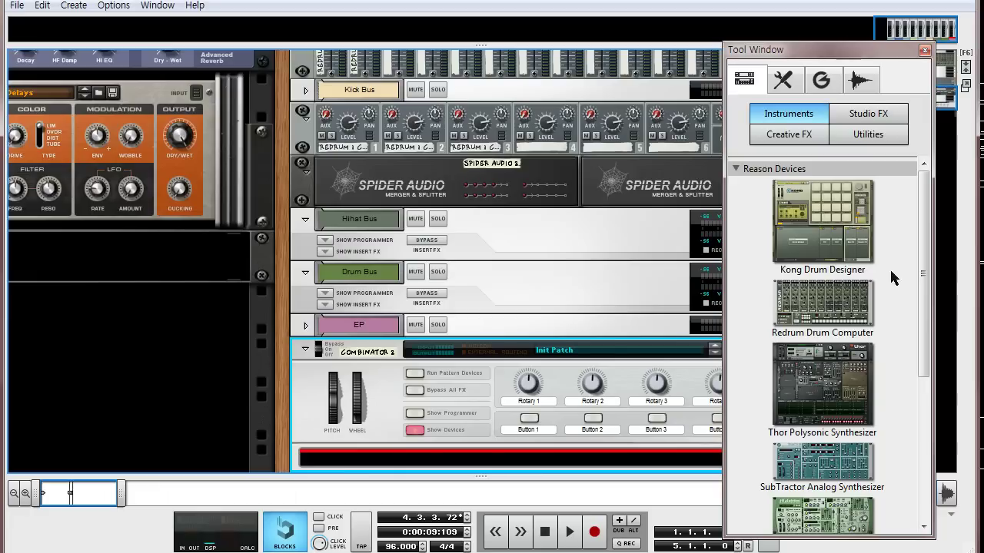
left_click_drag(917, 356, 916, 476)
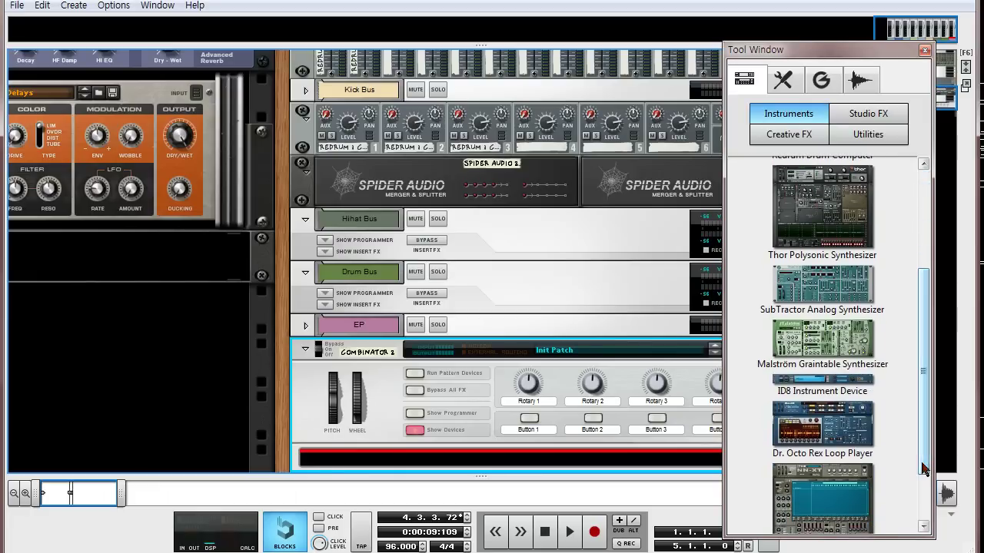
double_click(817, 376)
left_click(430, 444)
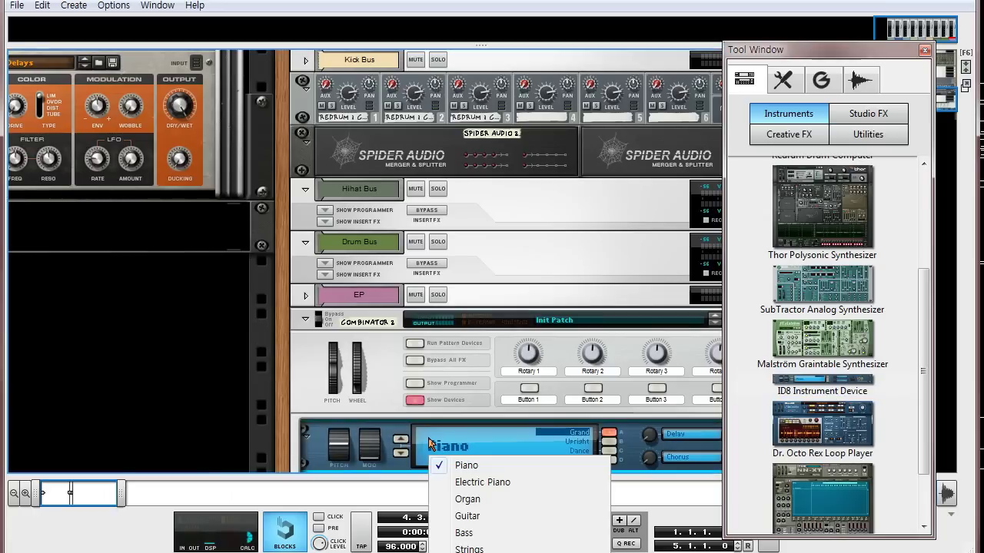
left_click(458, 483)
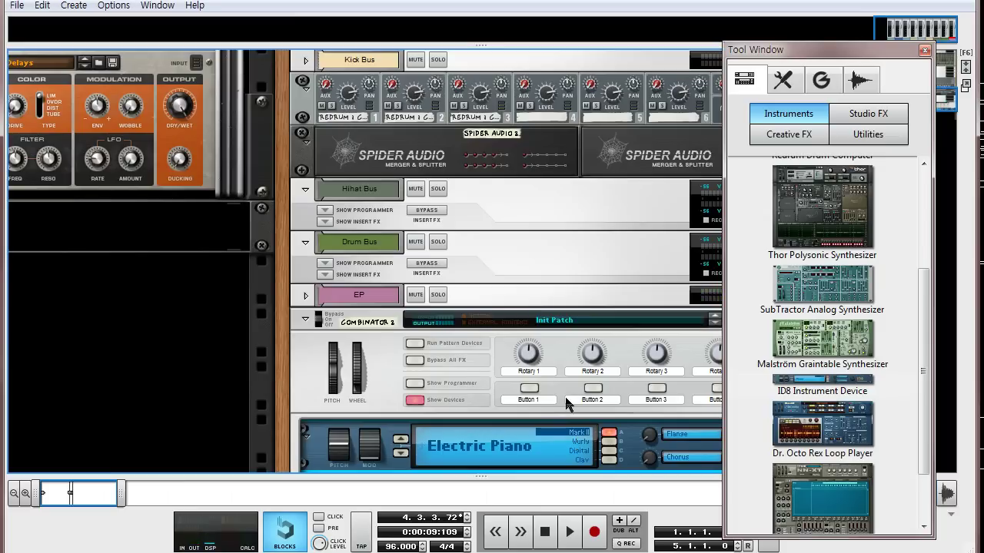
Add a second ID8 Instrument Device to the Combinator and choose its Upright piano sound
double_click(836, 382)
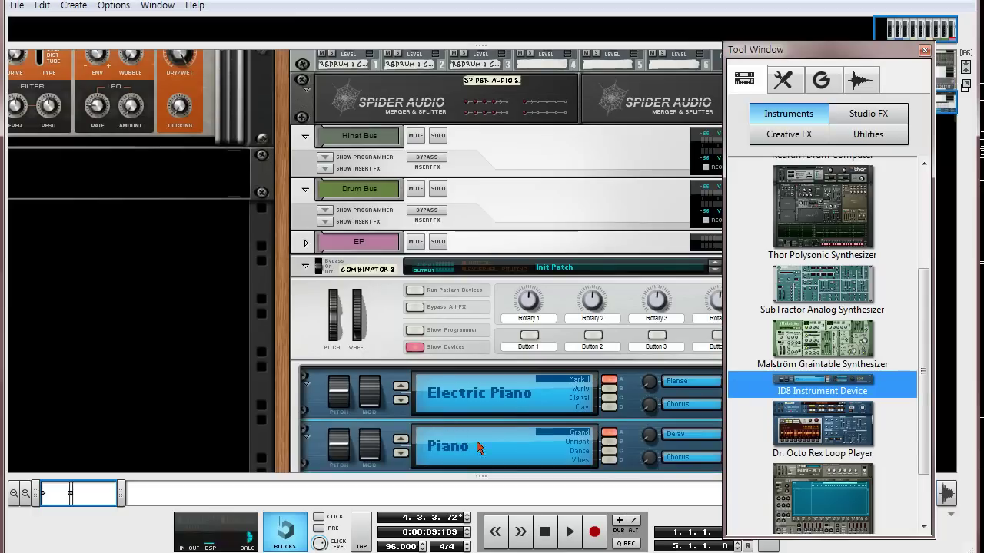
left_click(575, 439)
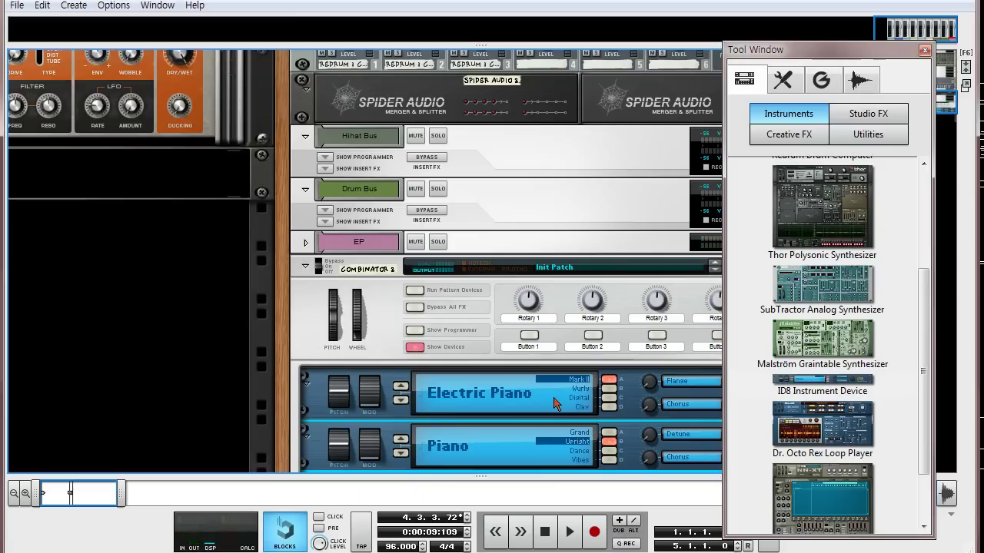
left_click(923, 50)
Flip the rack to its rear and insert a Line Mixer 6:2 below the second ID8 inside the Combinator
key("Tab")
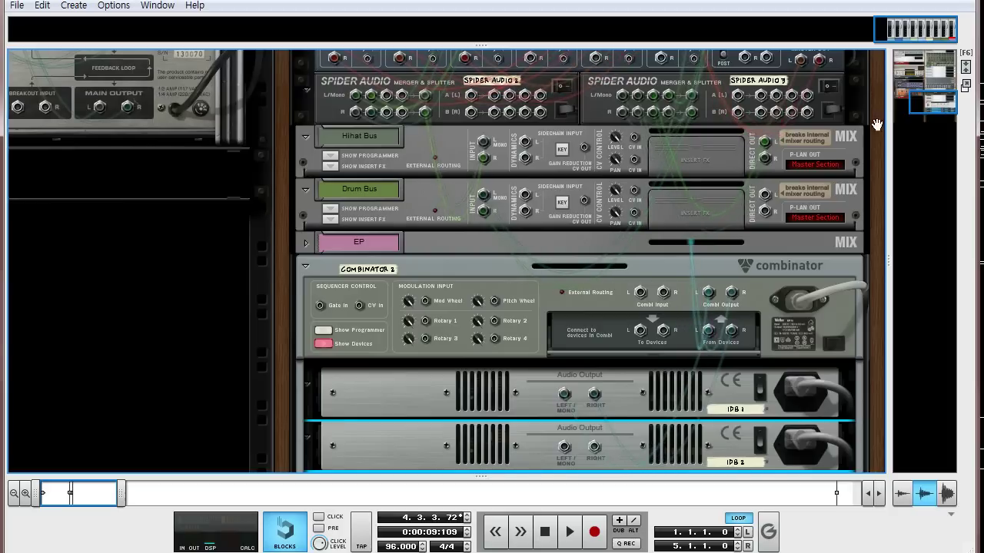
left_click(414, 396)
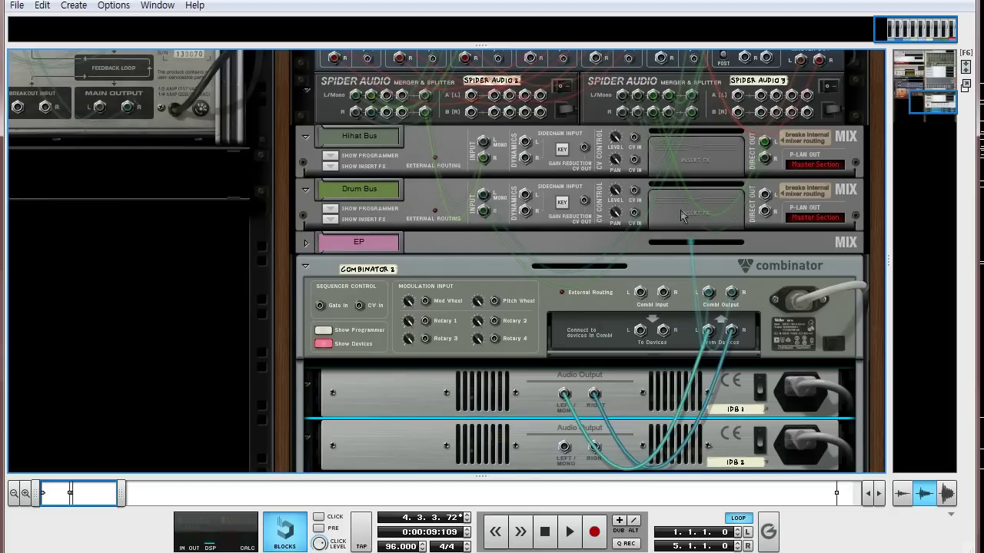
left_click_drag(939, 105, 953, 105)
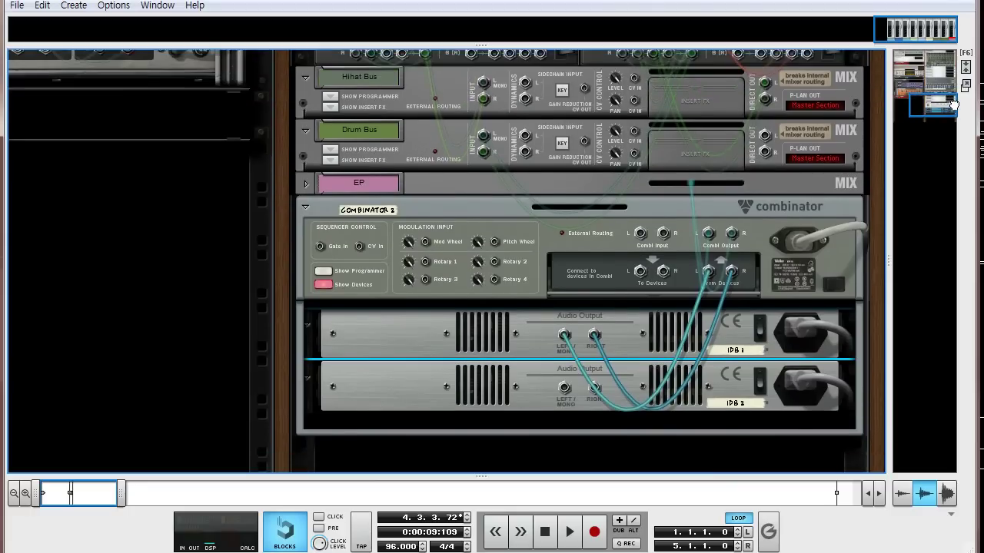
left_click(451, 191)
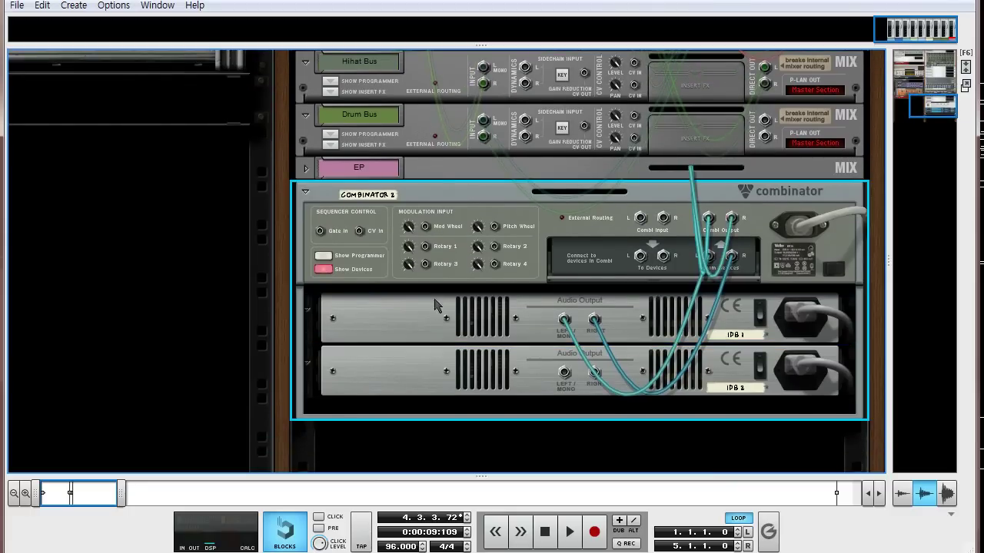
left_click_drag(401, 324, 401, 323)
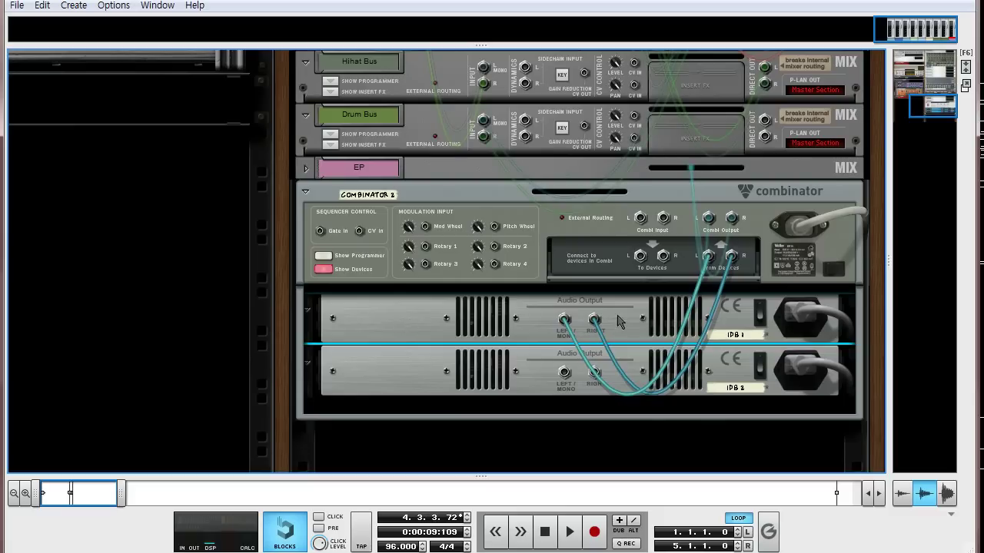
left_click(429, 375)
left_click_drag(445, 404, 445, 403)
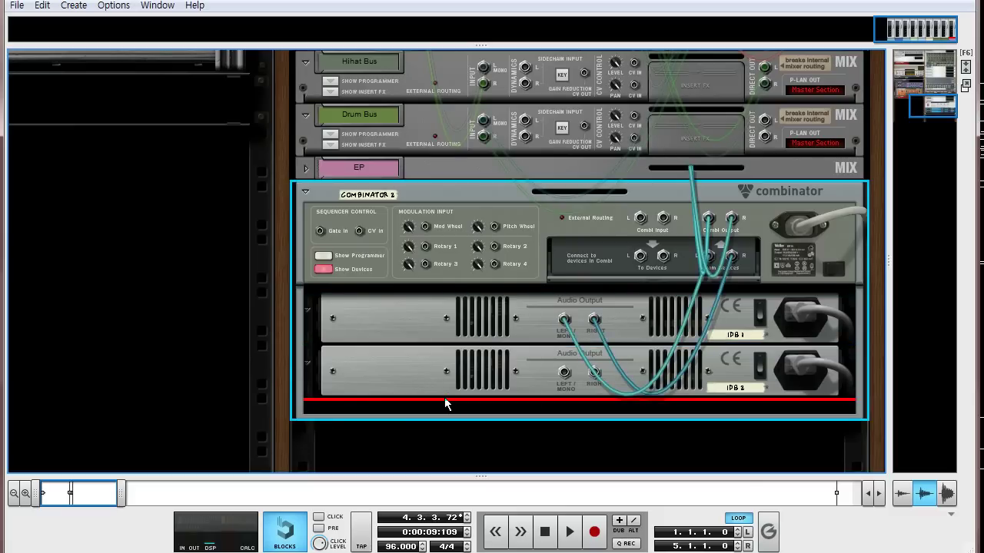
key("F8")
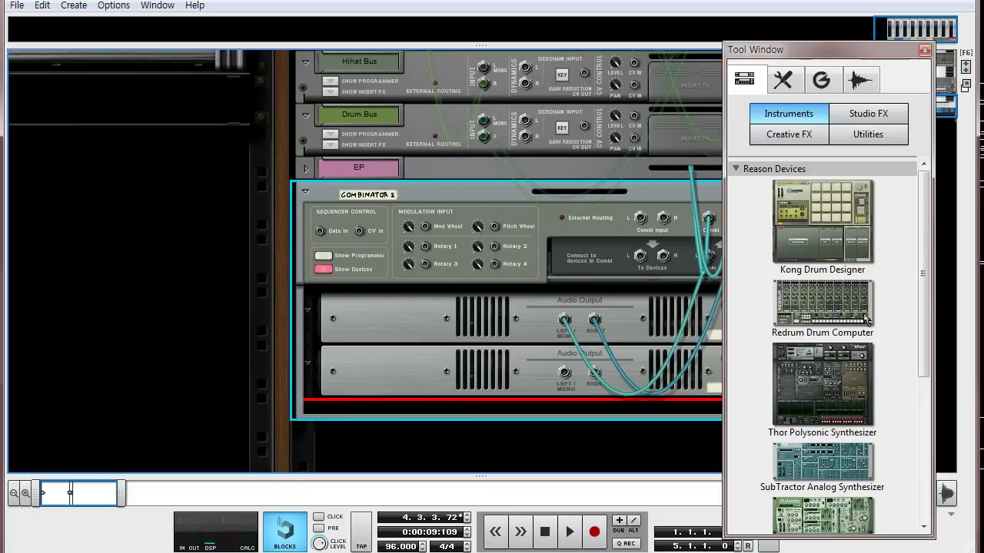
left_click(890, 139)
double_click(838, 419)
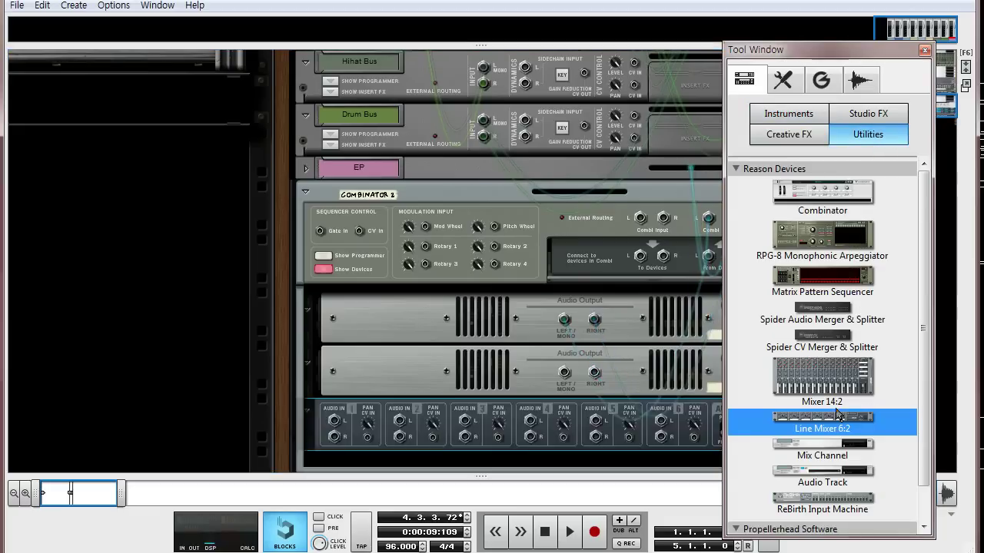
left_click(923, 50)
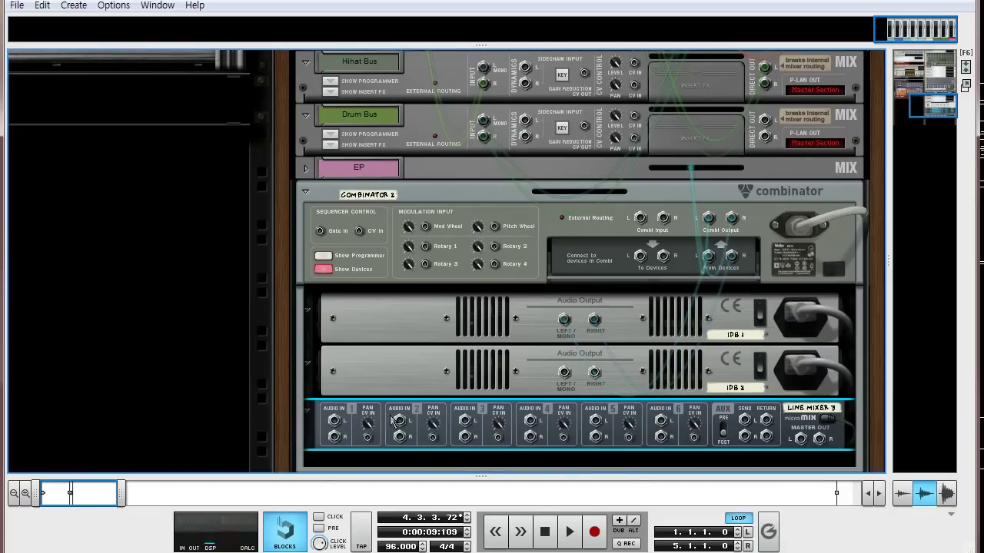
Cable the audio outputs of ID8 2 to line mixer channel 2 and those of ID8 1 to channel 1
left_click_drag(565, 367, 397, 419)
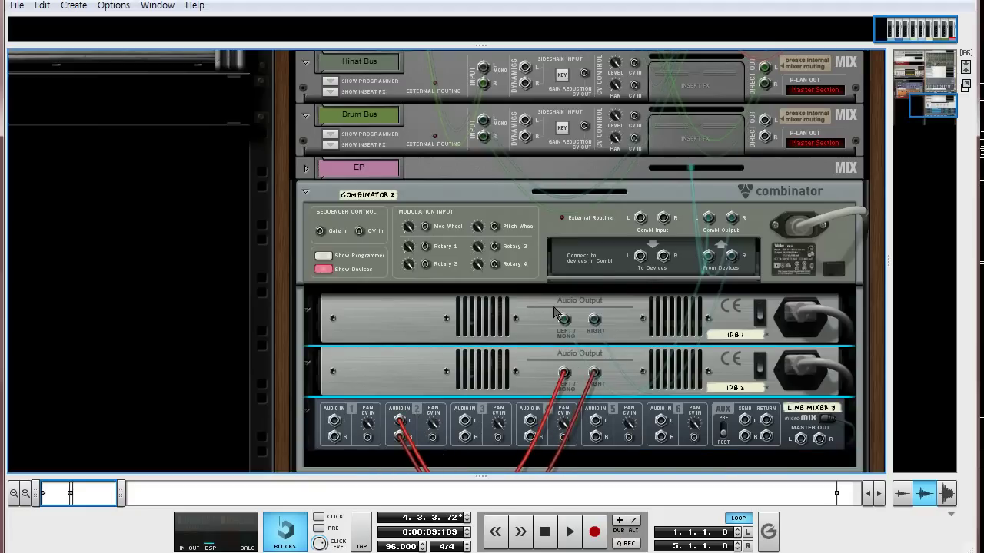
left_click(522, 310)
left_click_drag(564, 319, 333, 420)
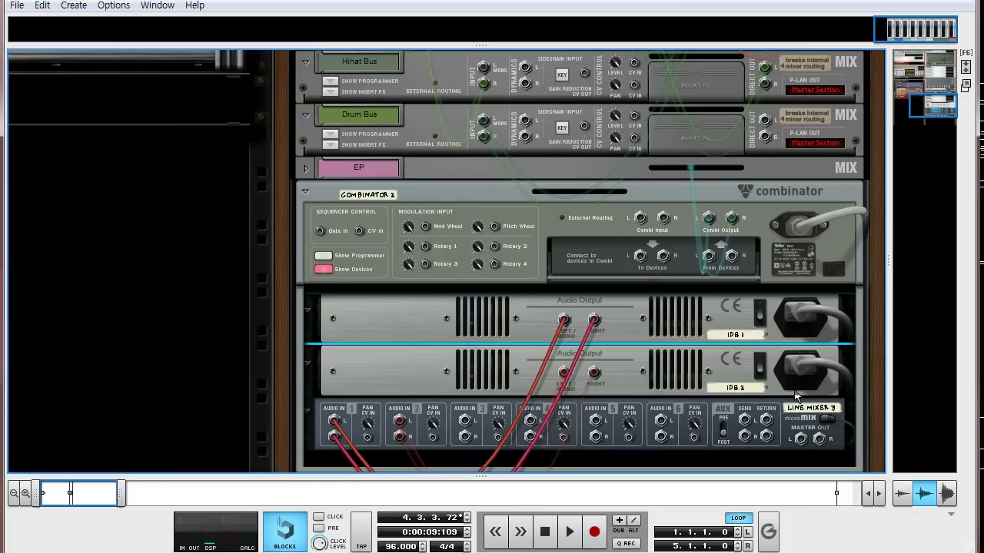
Connect the line mixer's master output to the Combinator's From Devices inputs
left_click_drag(724, 298, 800, 438)
left_click_drag(800, 439, 708, 258)
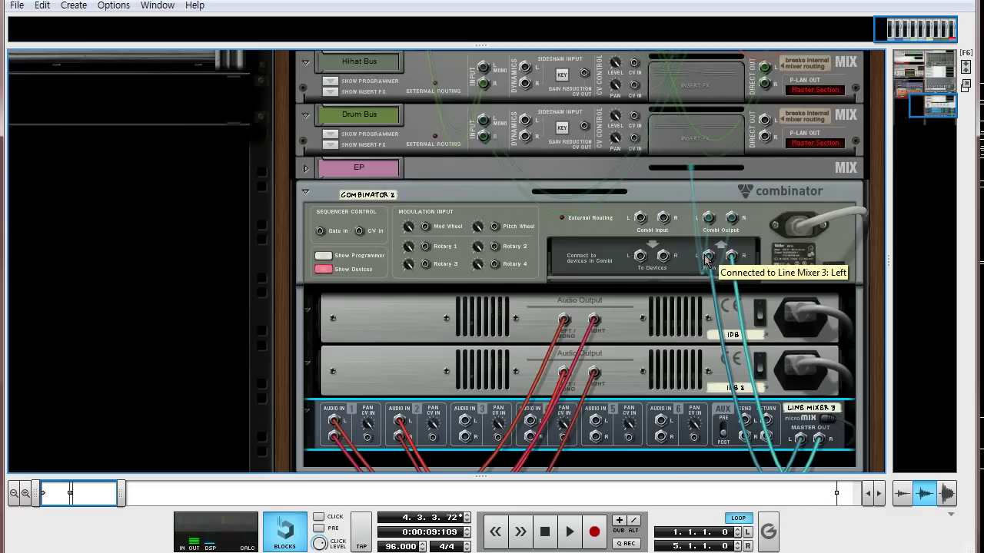
Flip the rack back to its front and lower the level of the line mixer's ID8 2 channel
key("Tab")
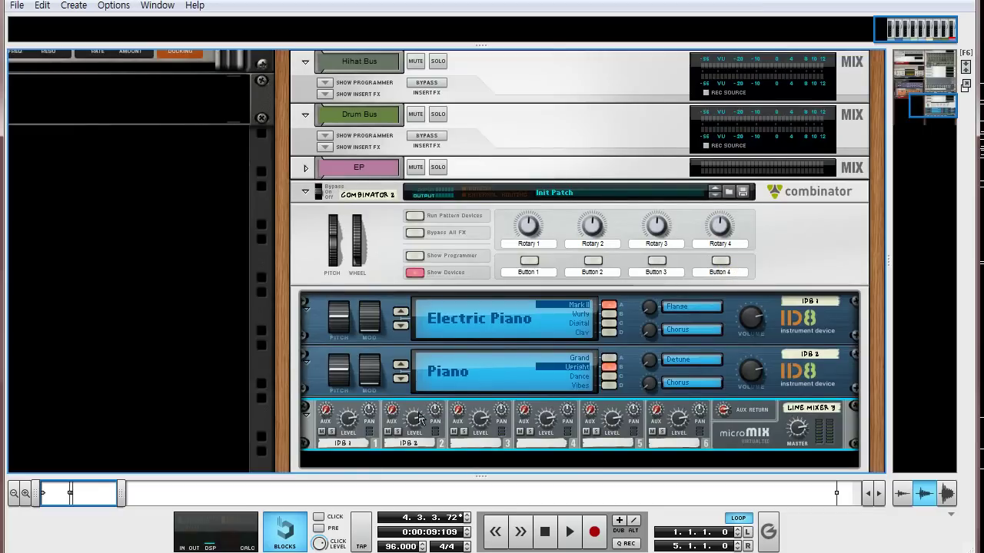
mouse_move(404, 435)
left_click_drag(403, 435, 405, 463)
Show the Combinator's programmer and go through the ID8 1, ID8 2 and Line Mixer 3 entries in Key Mapping
left_click(412, 273)
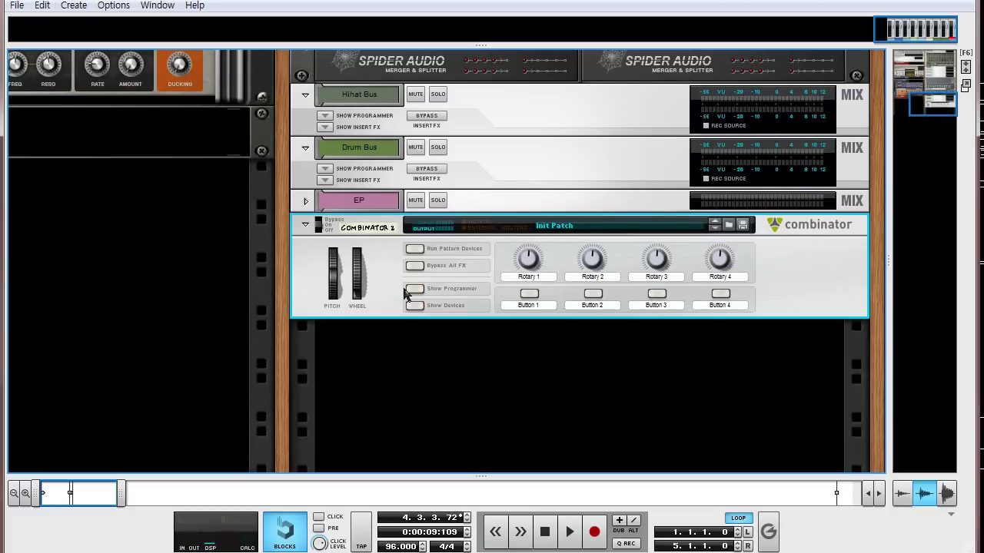
left_click(407, 305)
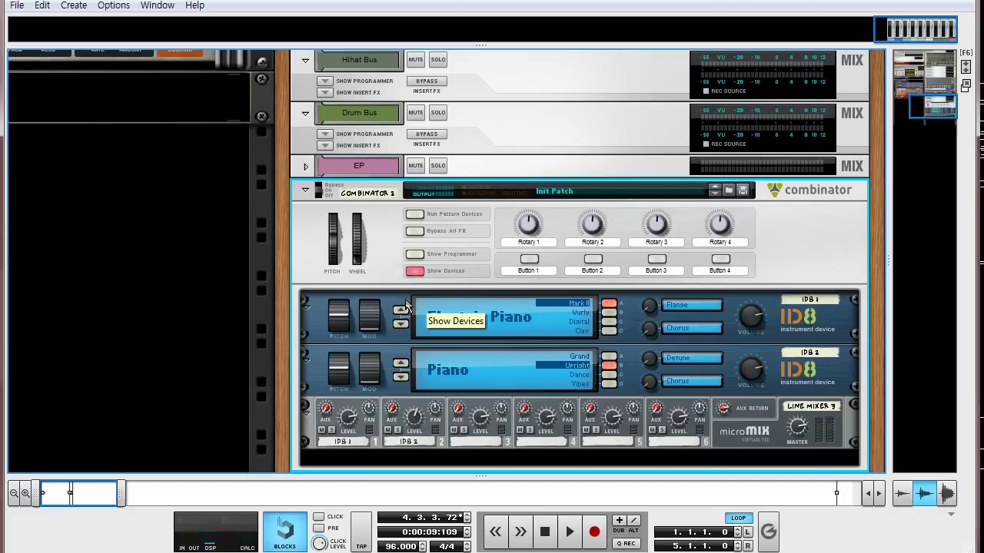
left_click(413, 254)
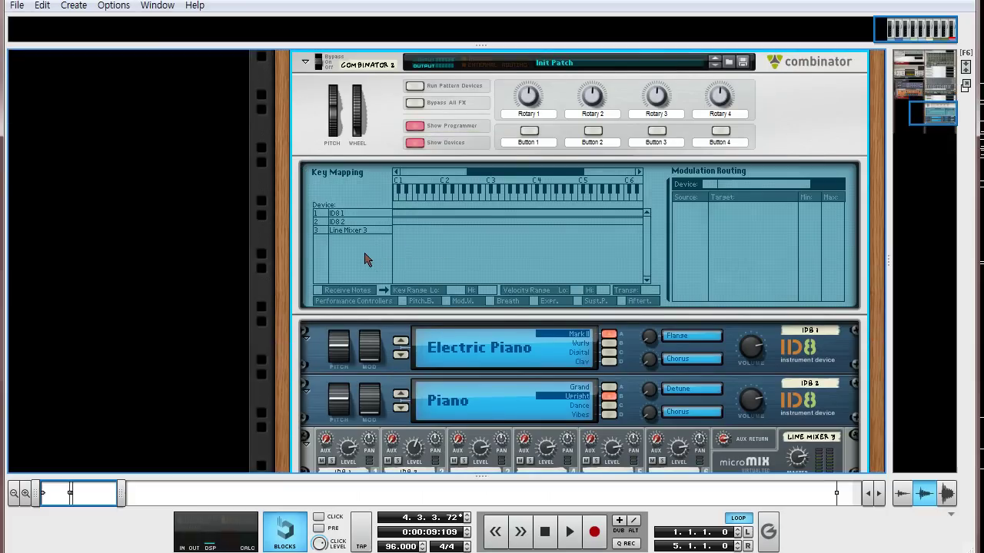
left_click(339, 213)
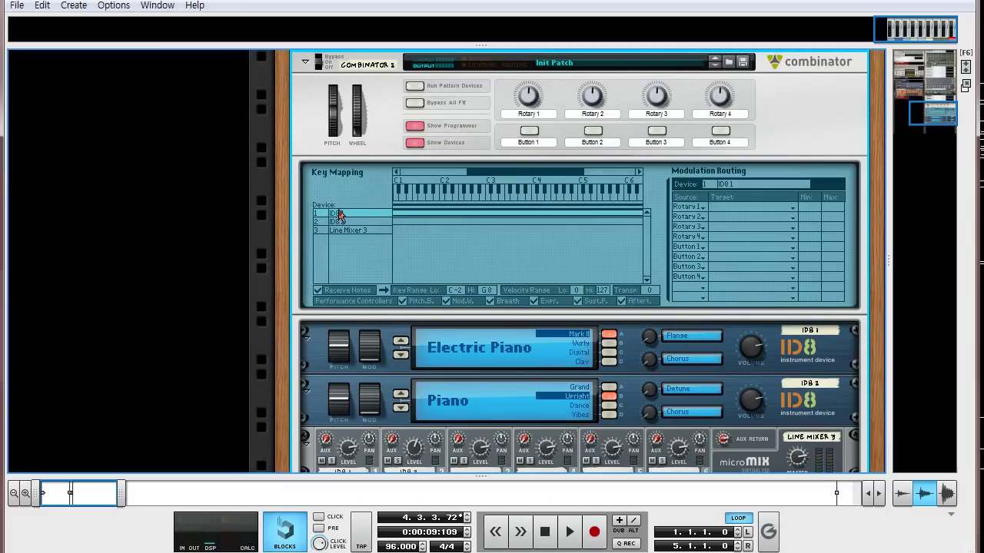
left_click(342, 221)
left_click(344, 230)
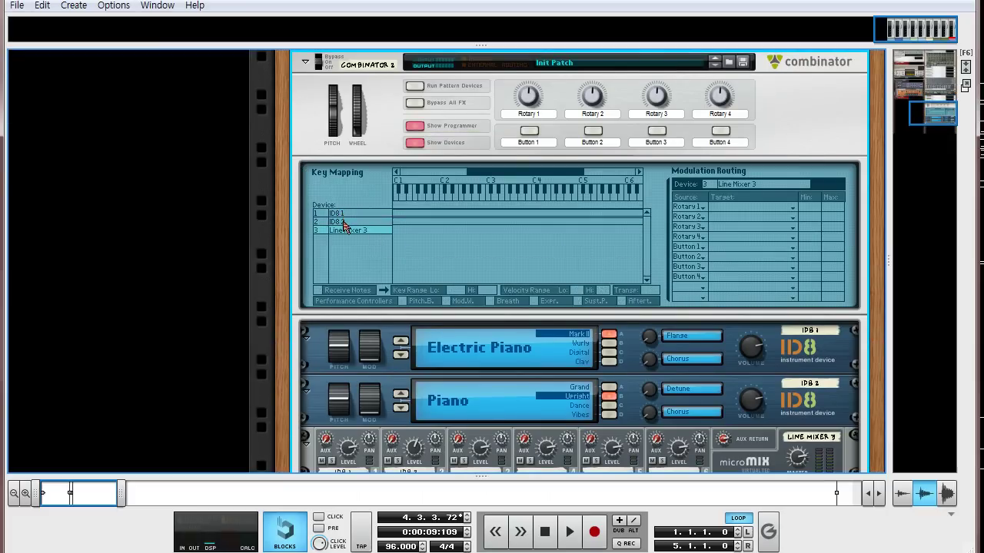
Rename the Electric Piano ID8 device to Rhodes
left_click(816, 329)
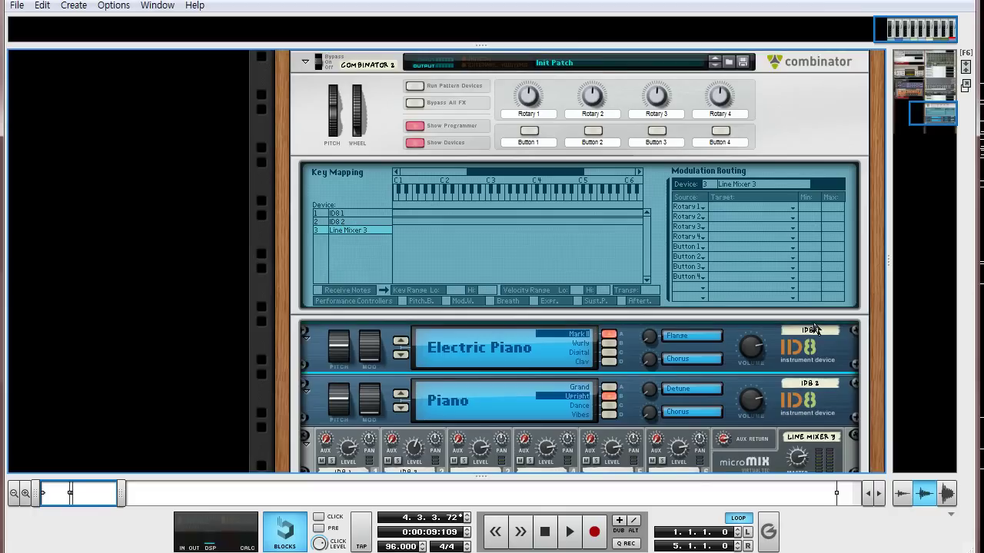
double_click(817, 330)
type("Ro")
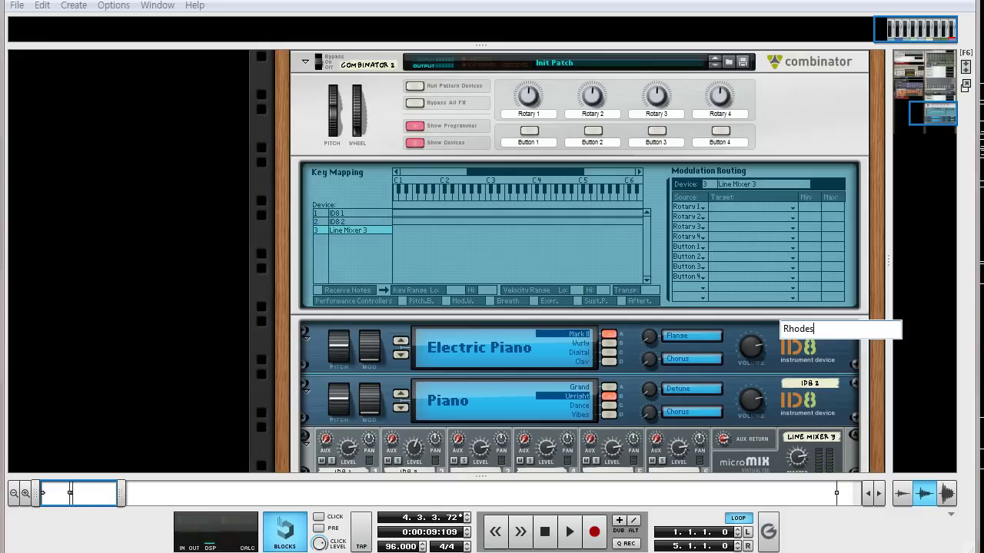
key("Return")
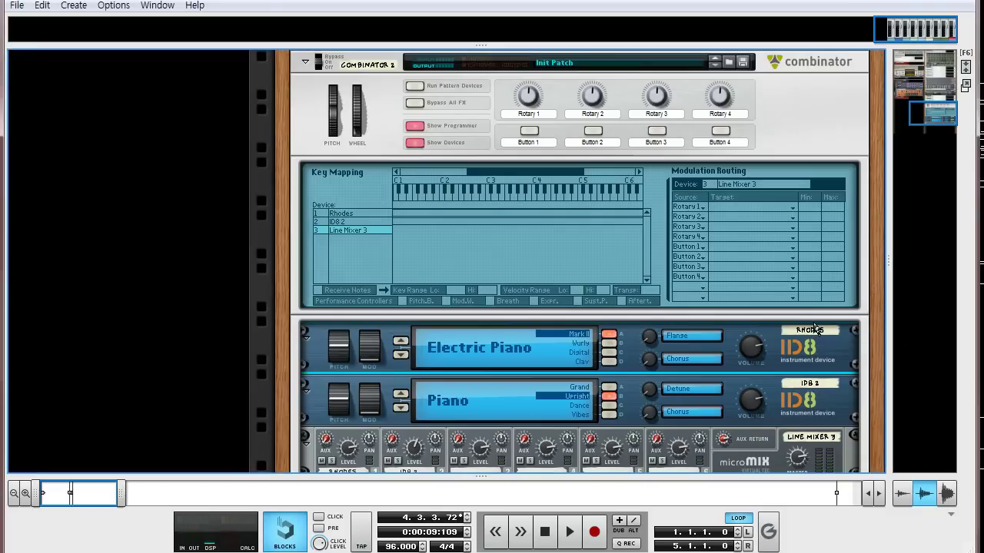
Rename the Piano ID8 device to Upright
double_click(818, 384)
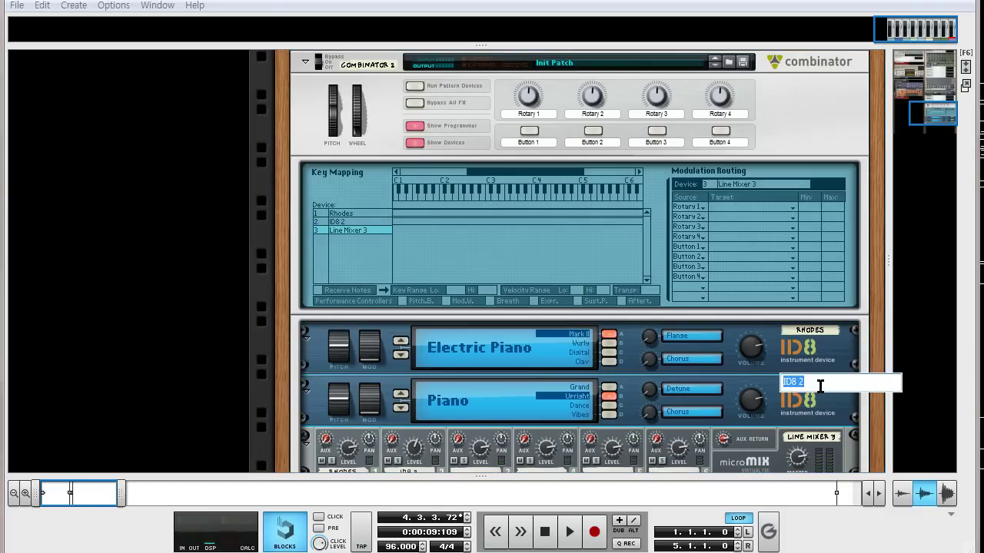
type("Upright")
key("Return")
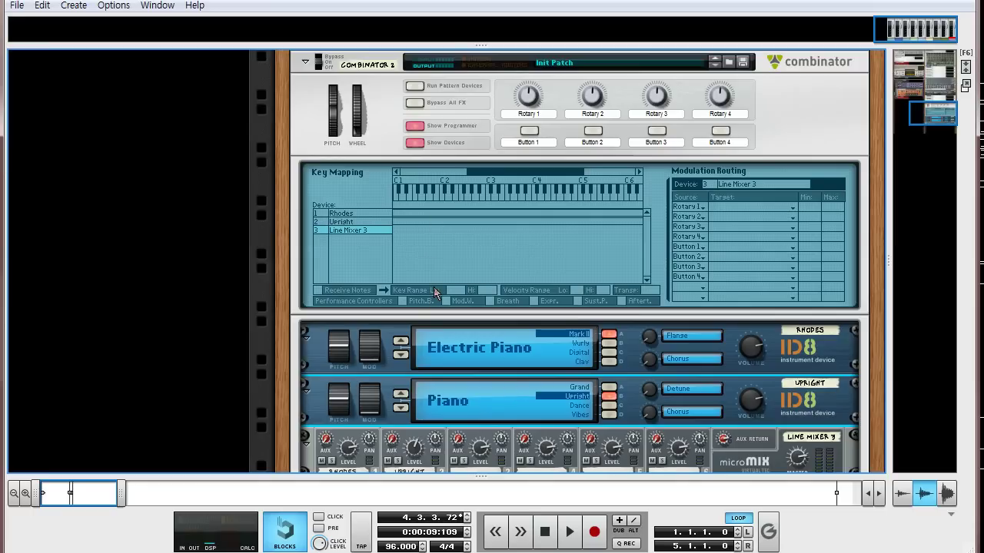
Split the keyboard in Key Mapping by setting the Rhodes low key to E3 and the Upright high key to D#3
left_click(357, 213)
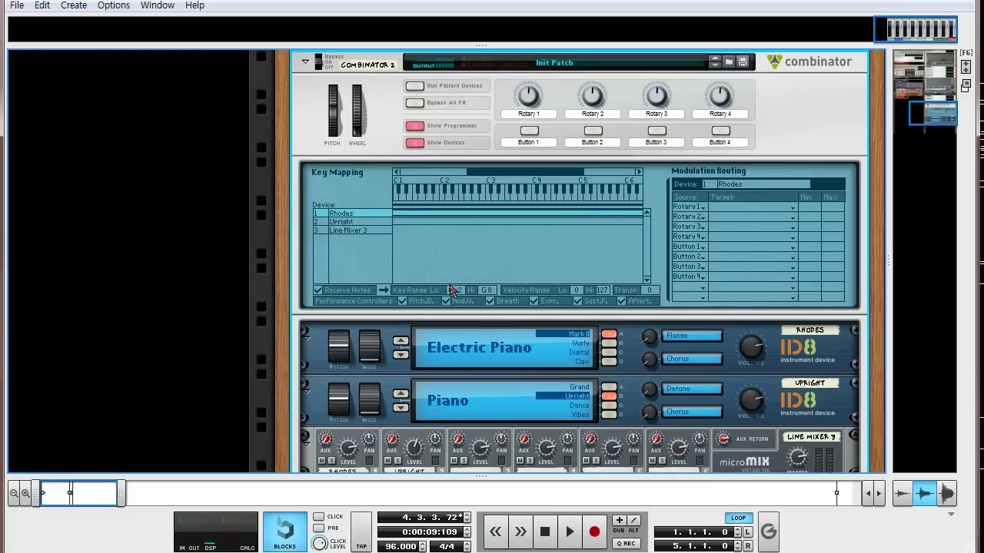
left_click_drag(453, 291, 476, 179)
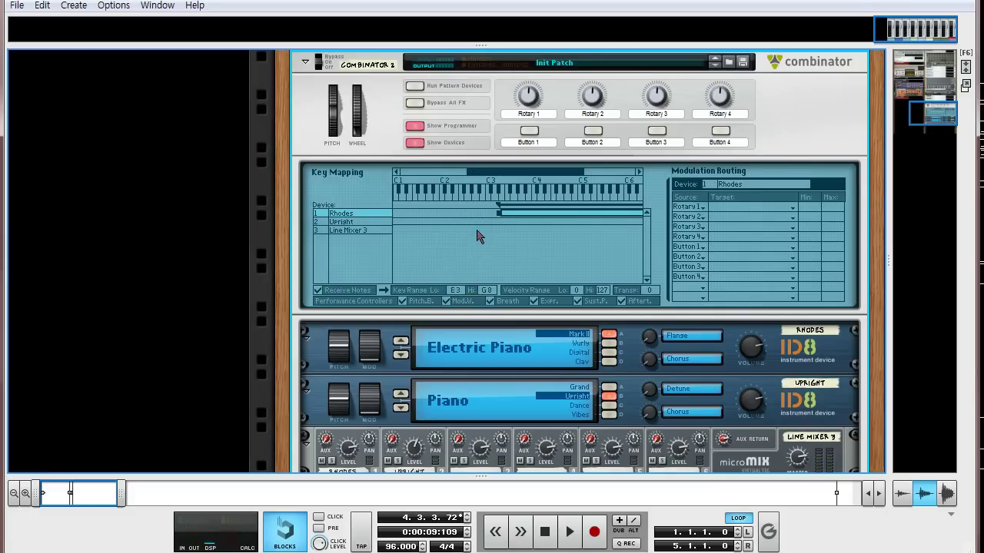
left_click(475, 222)
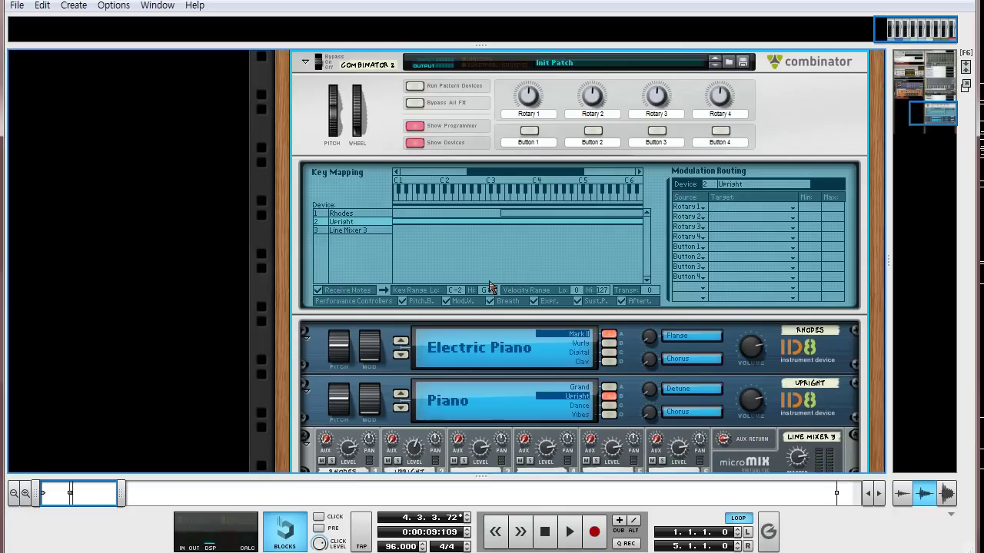
mouse_move(483, 307)
left_mouse_down()
mouse_move(467, 314)
mouse_move(485, 293)
left_mouse_up()
left_click_drag(484, 287, 486, 379)
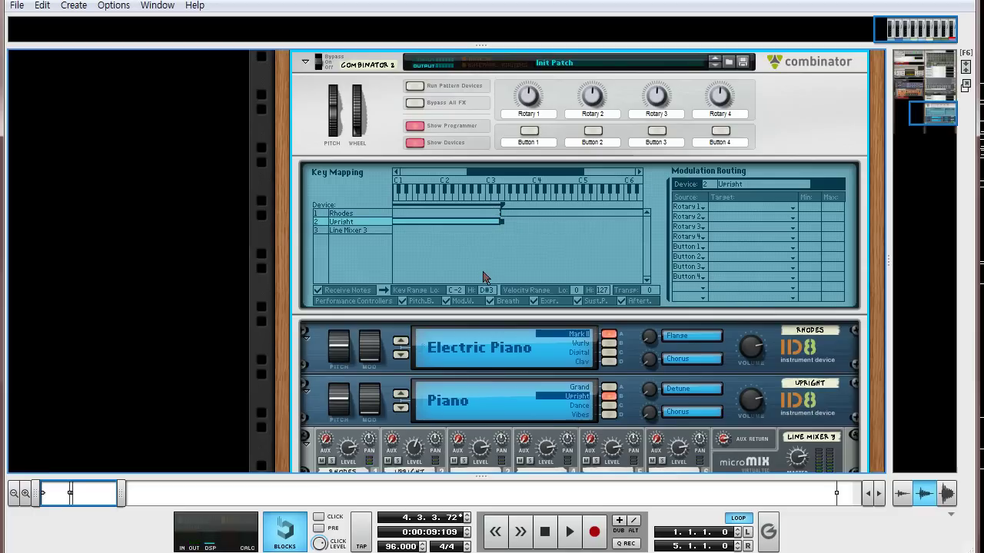
Restore the full key ranges, with the Upright high key at G8 and the Rhodes low key at C-2
left_click_drag(484, 288, 488, 146)
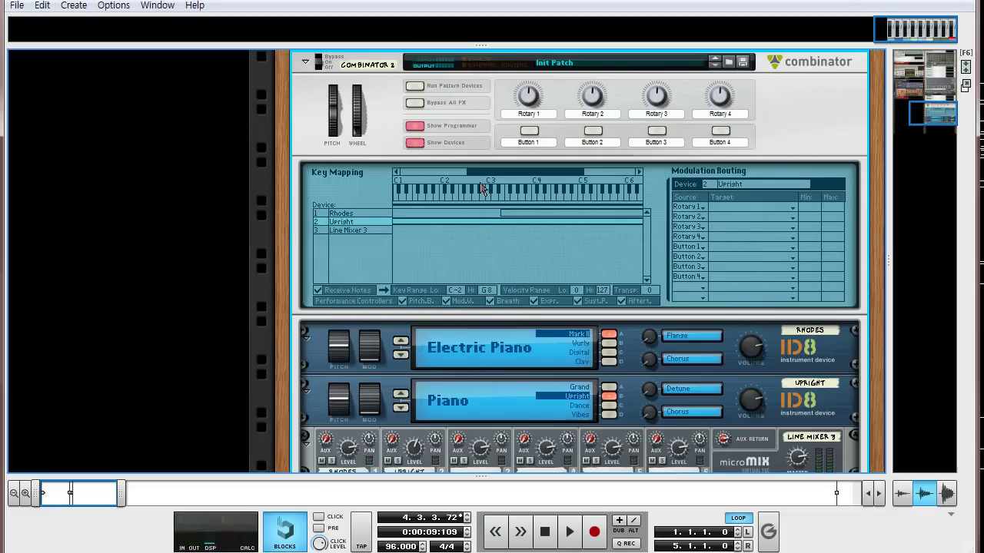
left_click(370, 214)
left_click_drag(452, 291, 439, 436)
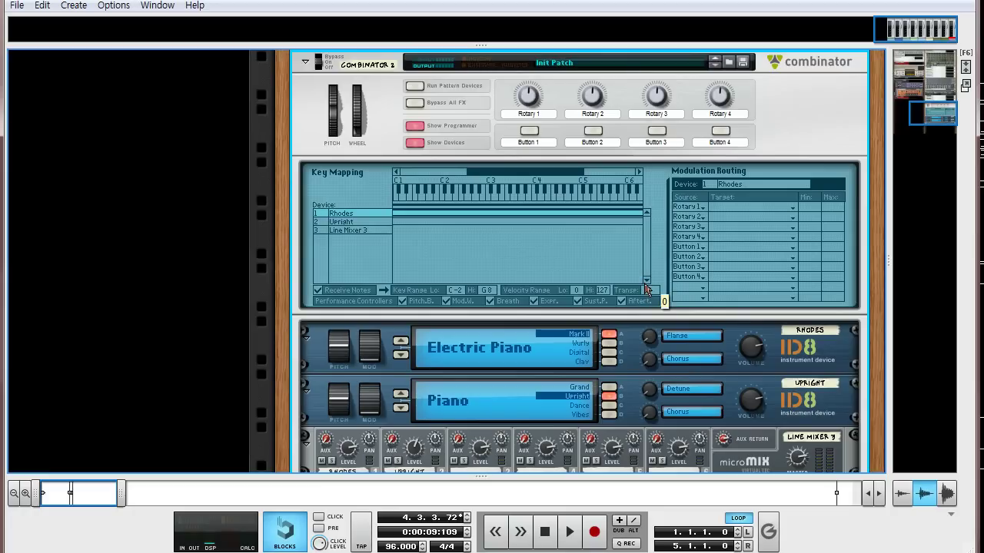
Try the Rhodes transposition setting in Key Mapping and set the Upright transposition to 3
left_click_drag(646, 290, 651, 284)
left_click(333, 221)
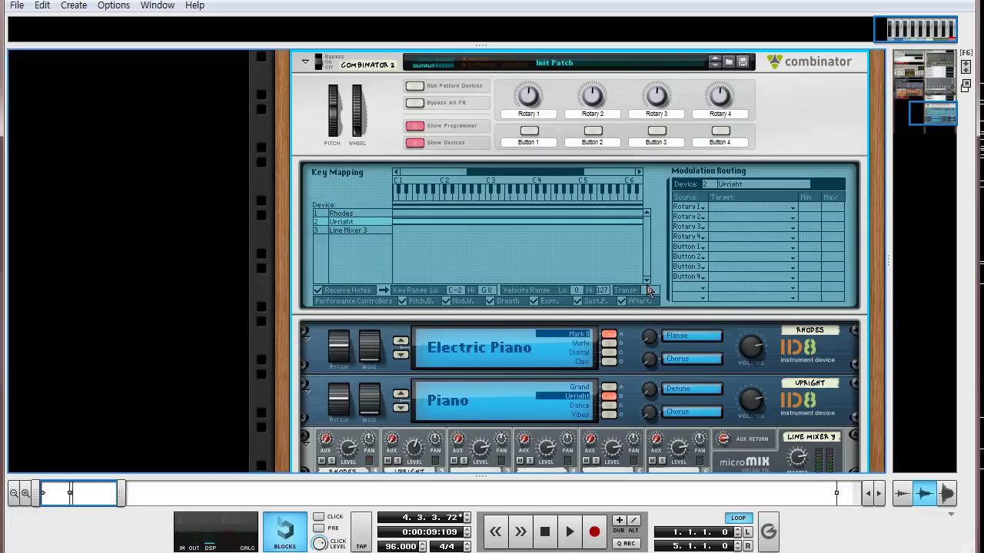
mouse_move(656, 287)
left_click_drag(656, 287, 646, 286)
left_click_drag(649, 288, 650, 286)
Add a SubTractor Analog Synthesizer inside the Combinator below the line mixer
left_click_drag(928, 117, 938, 125)
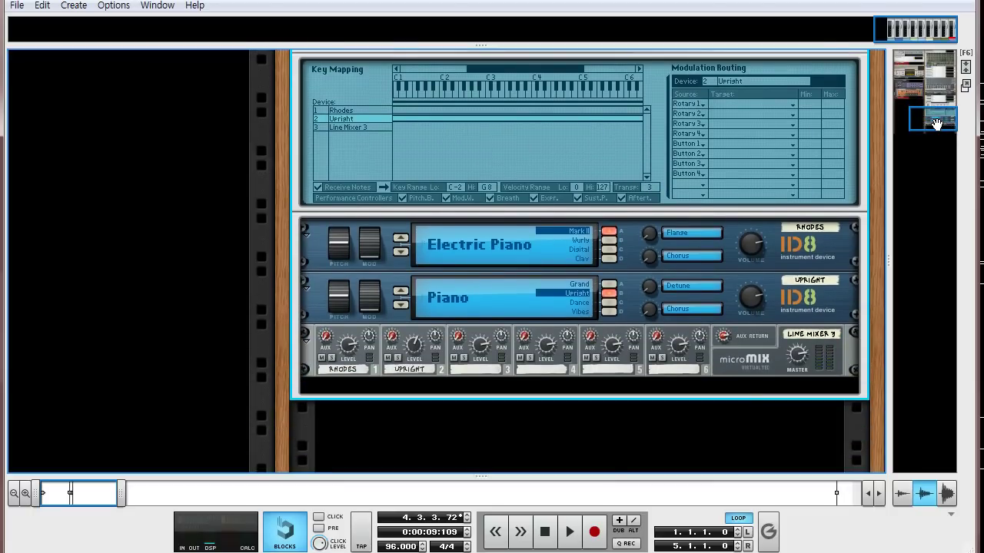
left_click(522, 377)
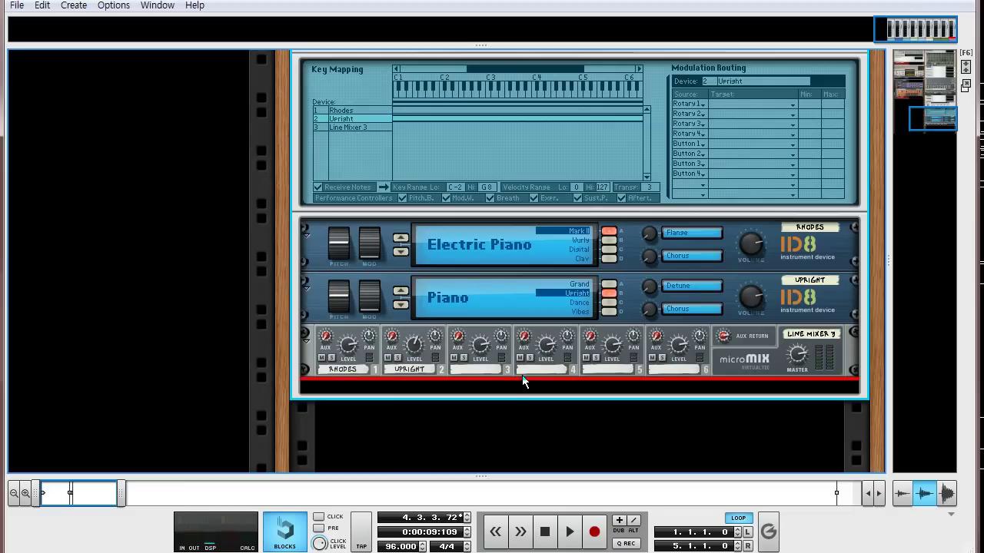
right_click(522, 377)
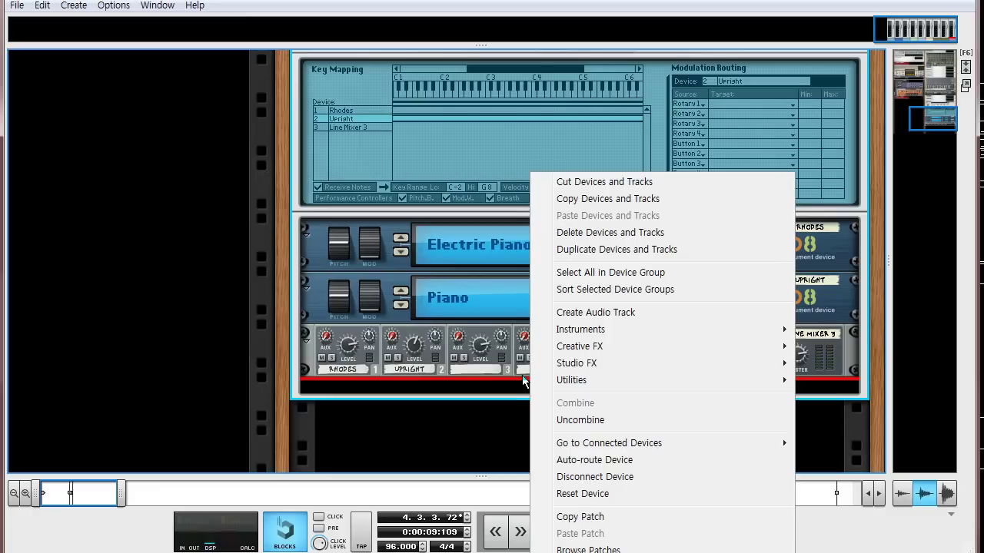
left_click(451, 380)
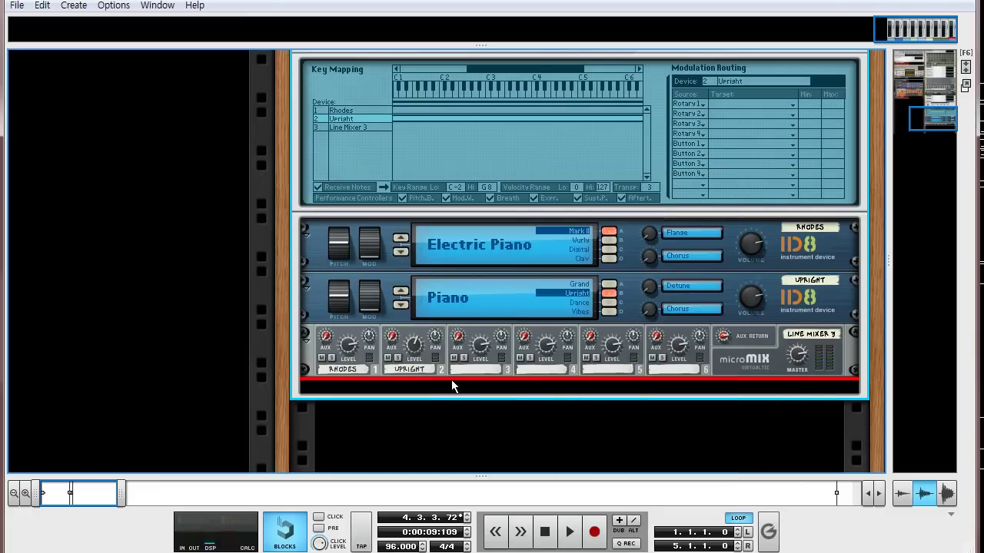
key("F8")
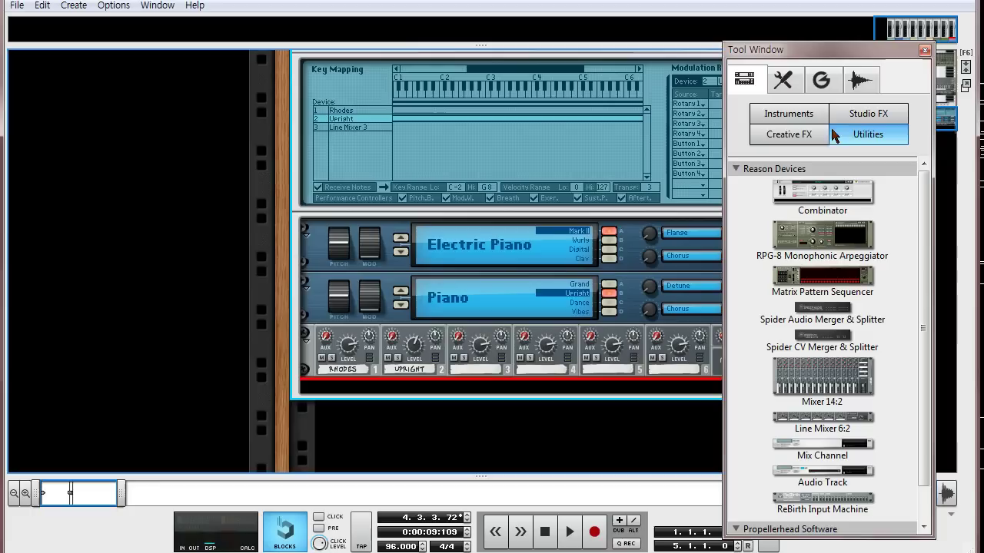
left_click(807, 114)
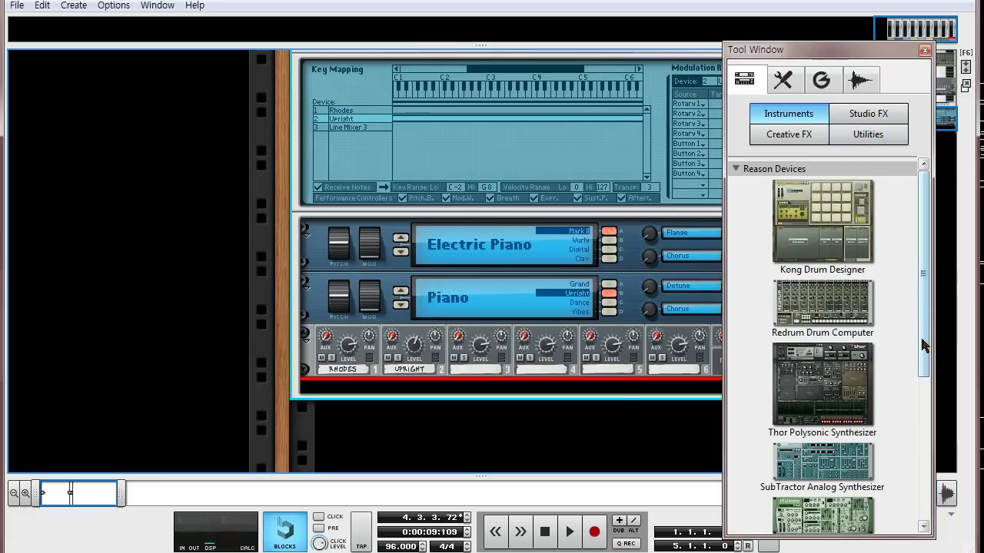
left_click_drag(924, 345, 923, 381)
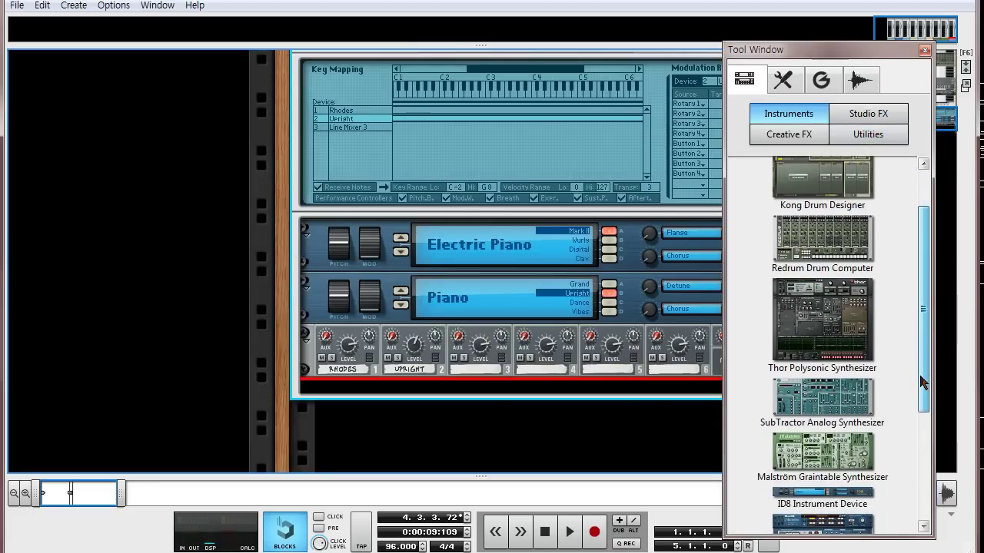
double_click(818, 392)
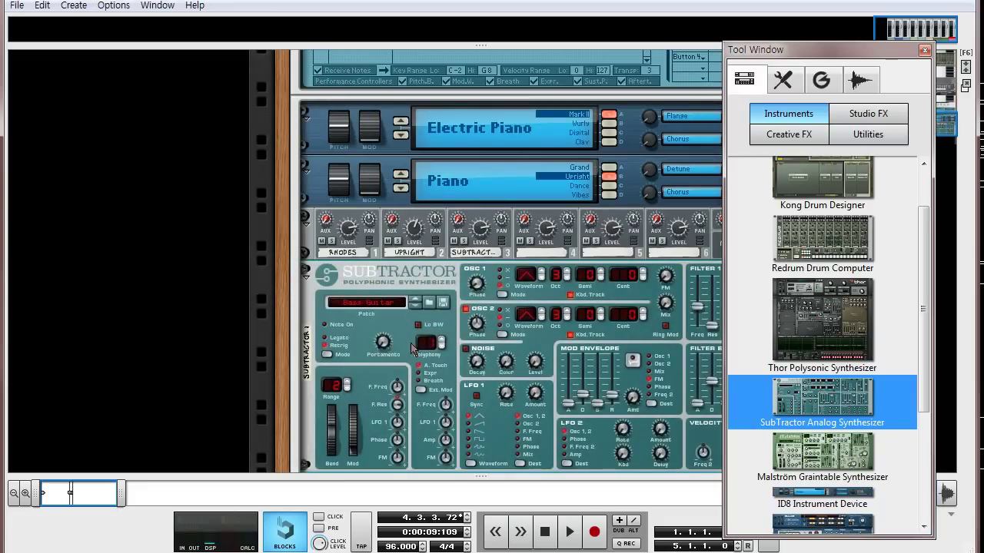
Flip the rack to its rear and disconnect the SubTractor's audio cable from line mixer input 3
key("Tab")
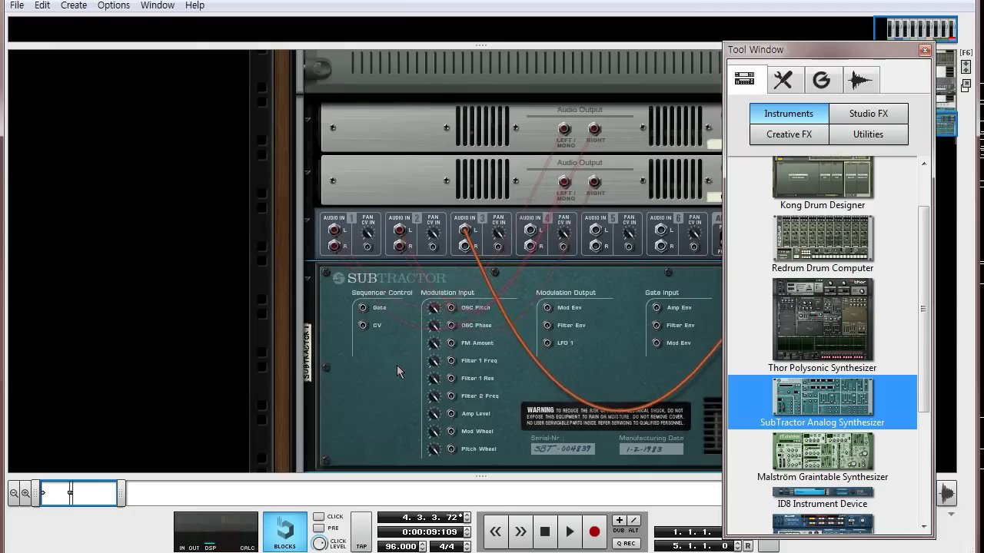
left_click(461, 230)
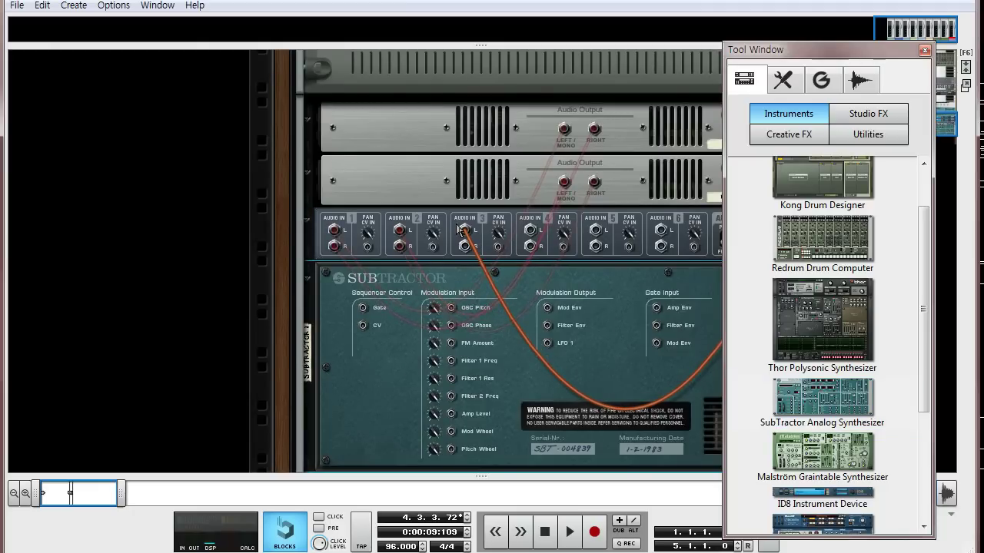
left_click(638, 375)
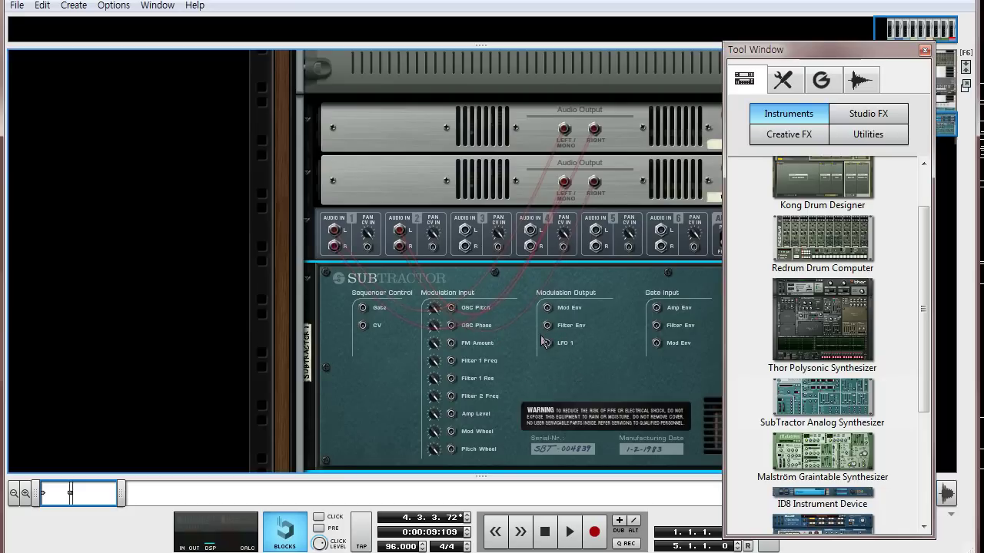
Cable the SubTractor's LFO 1 modulation output to the Combinator's Rotary 1 modulation input and flip the rack back to its front
left_click_drag(541, 341, 424, 158)
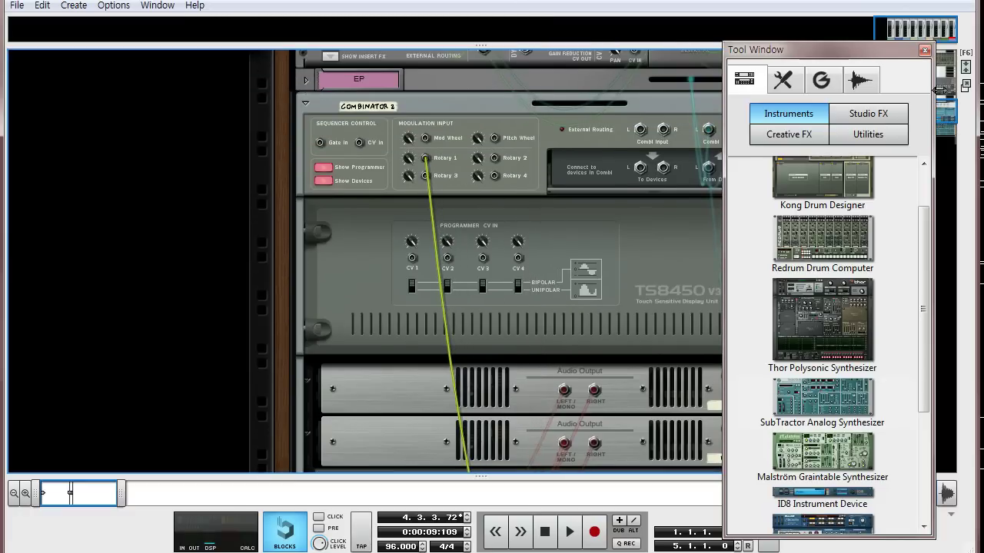
left_click(923, 51)
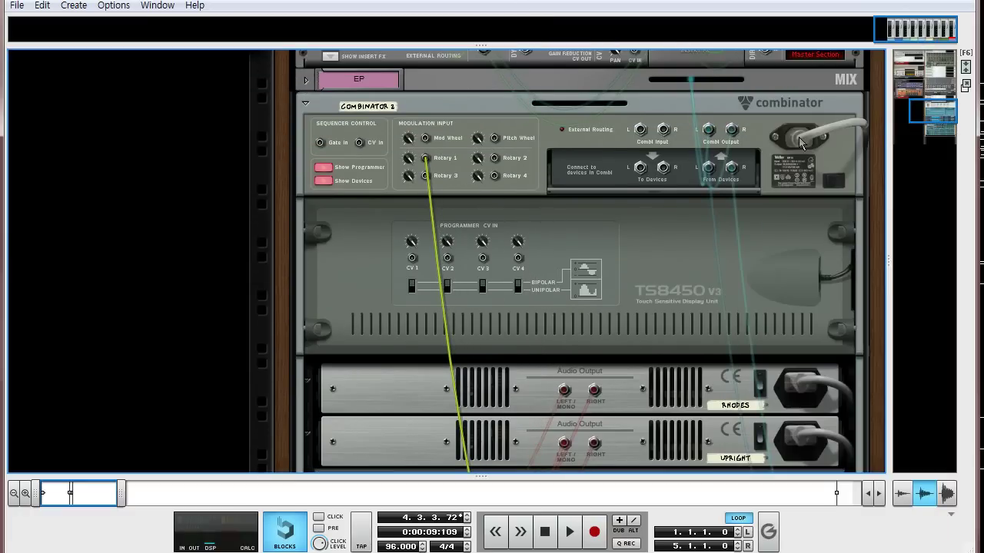
key("Tab")
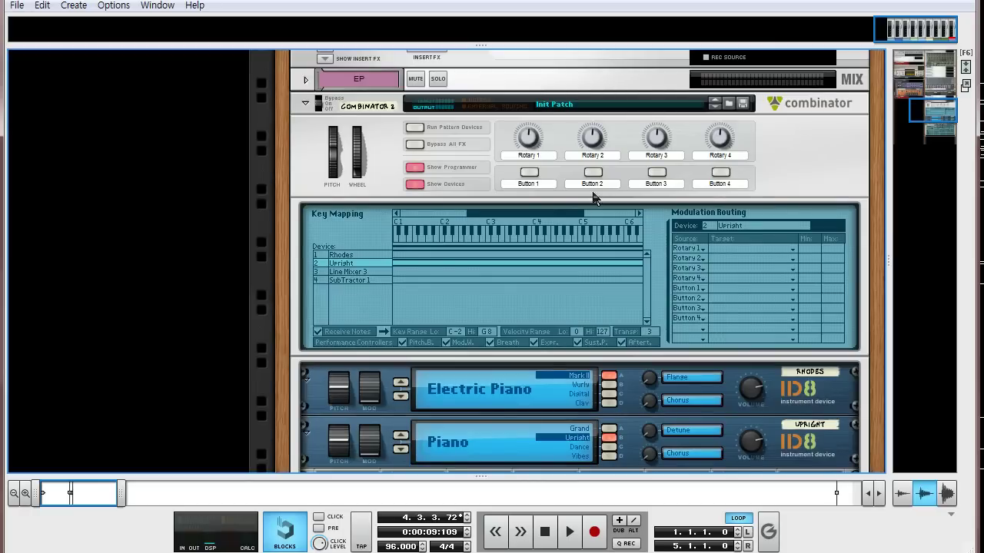
Route Rotary 1 to Channel 1 Pan of Line Mixer 3 in the Combinator's Modulation Routing
left_click(356, 270)
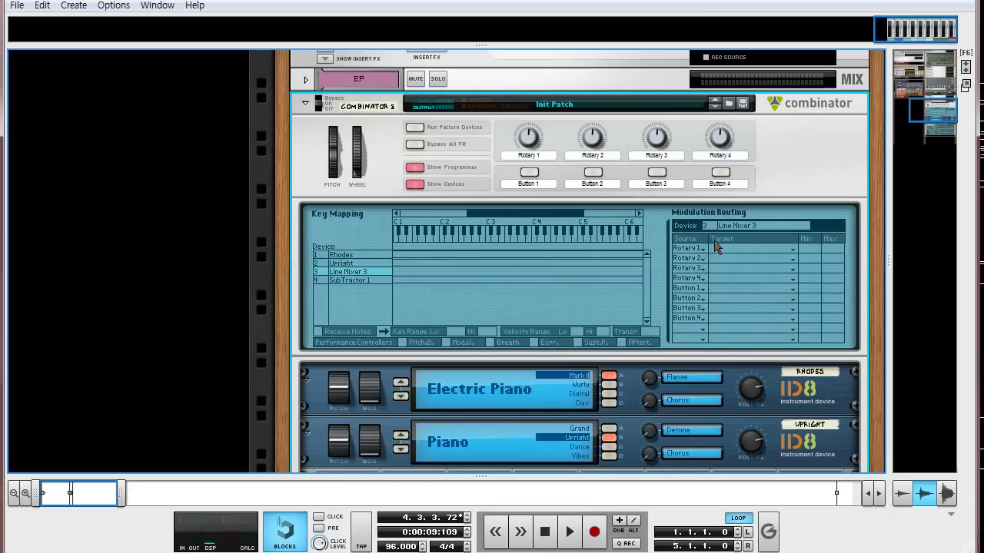
left_click(714, 249)
mouse_move(791, 328)
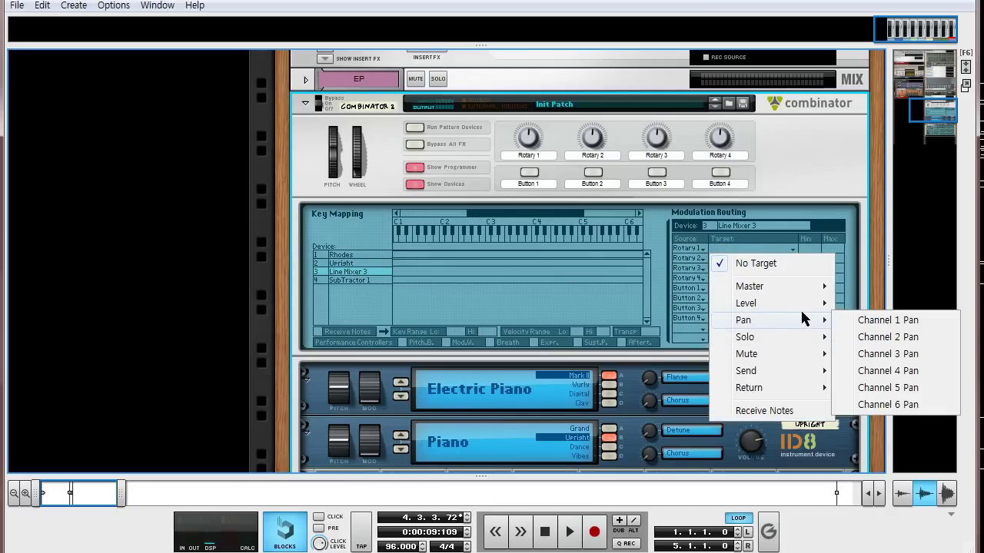
left_click(866, 322)
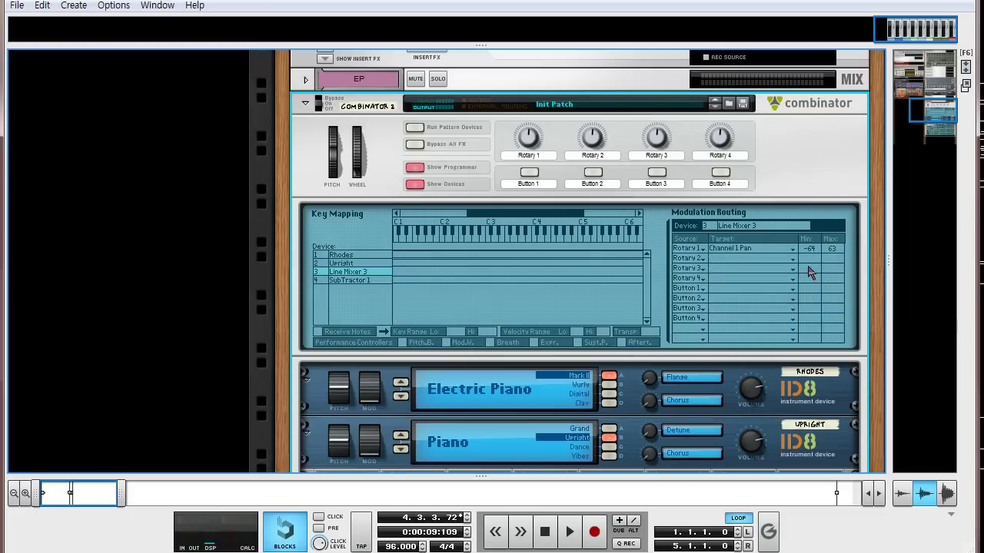
Target Channel 2 Pan in the second Modulation Routing row and change that row's source to Rotary 1
left_click(743, 258)
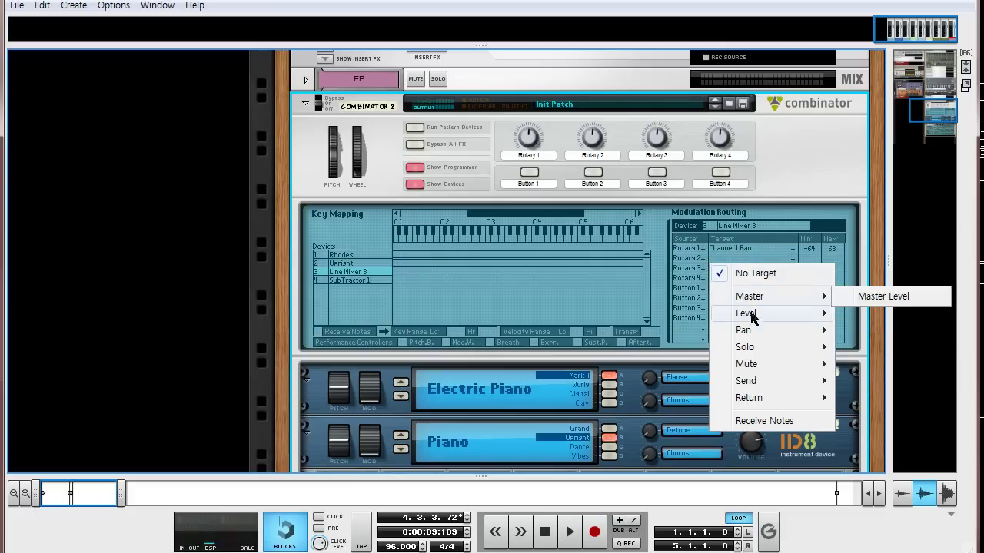
mouse_move(749, 328)
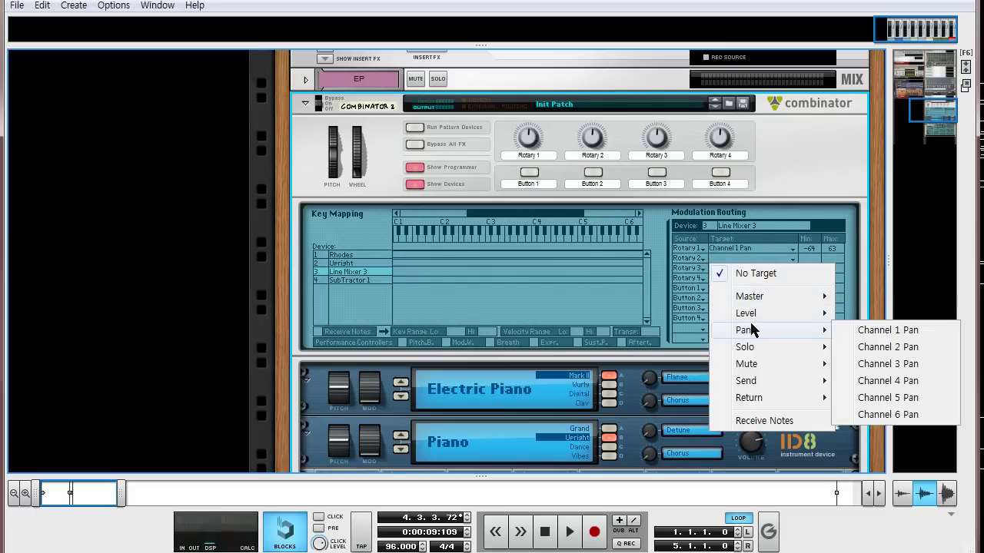
left_click(887, 347)
left_click(691, 258)
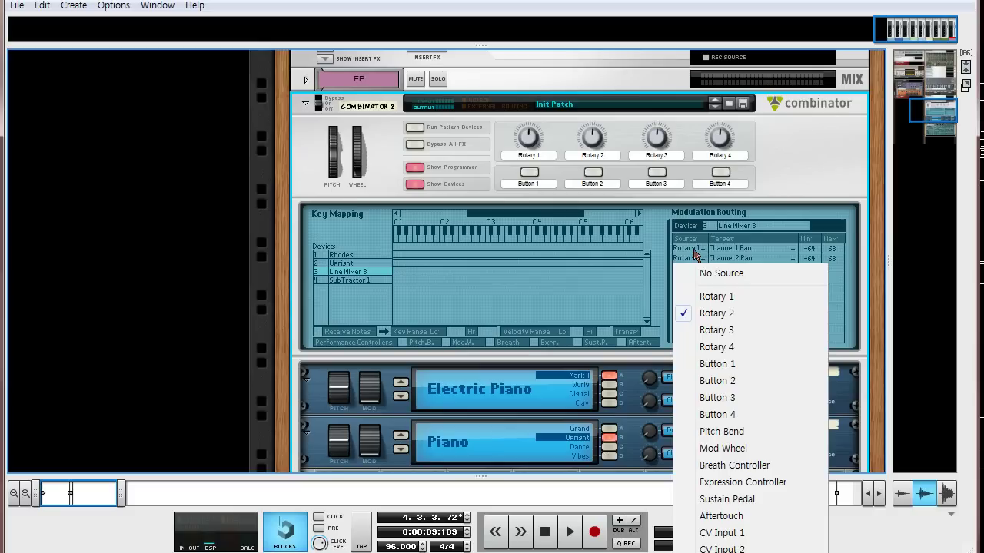
left_click(711, 295)
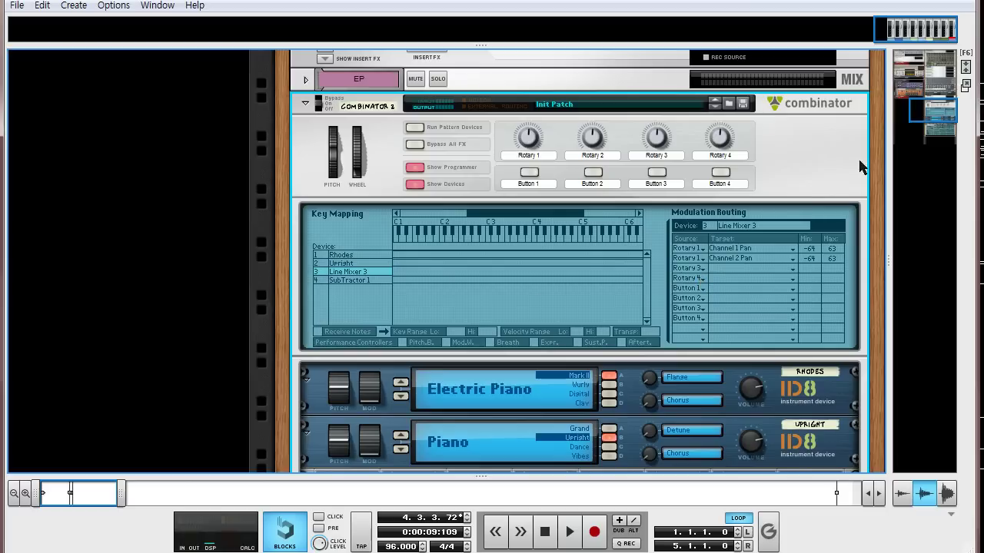
Adjust the LFO 1 rate on the SubTractor and return to the Combinator's programmer
left_click_drag(936, 106, 954, 116)
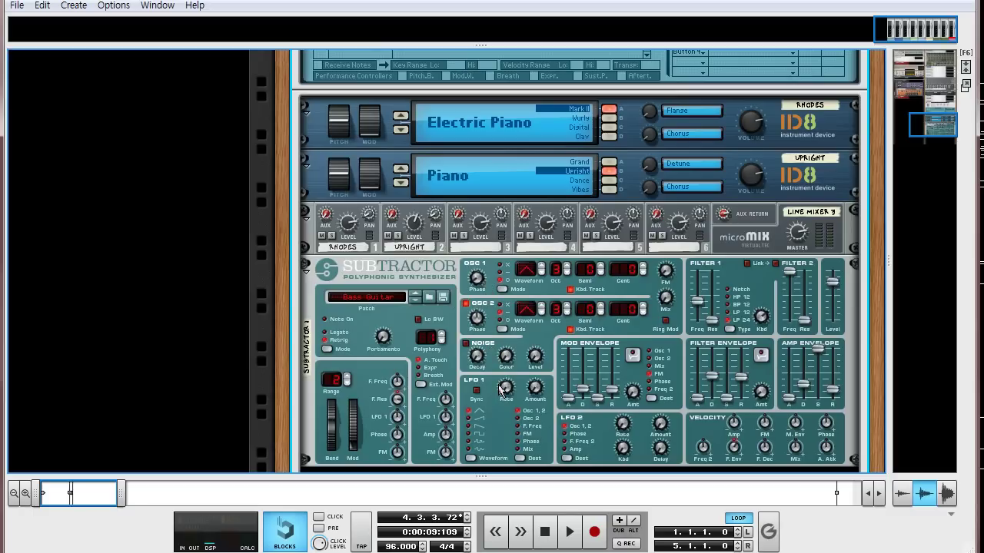
left_click_drag(501, 387, 505, 310)
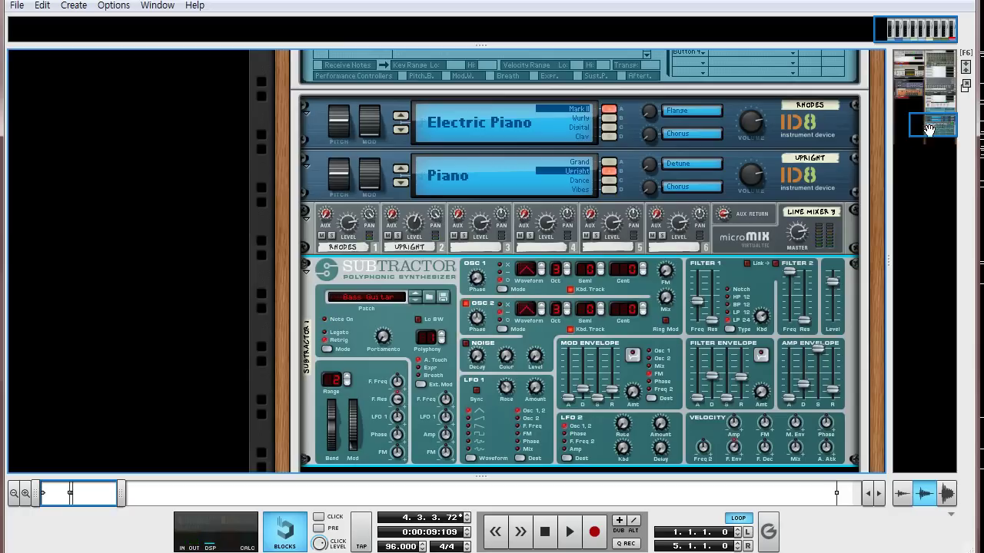
left_click_drag(928, 129, 952, 115)
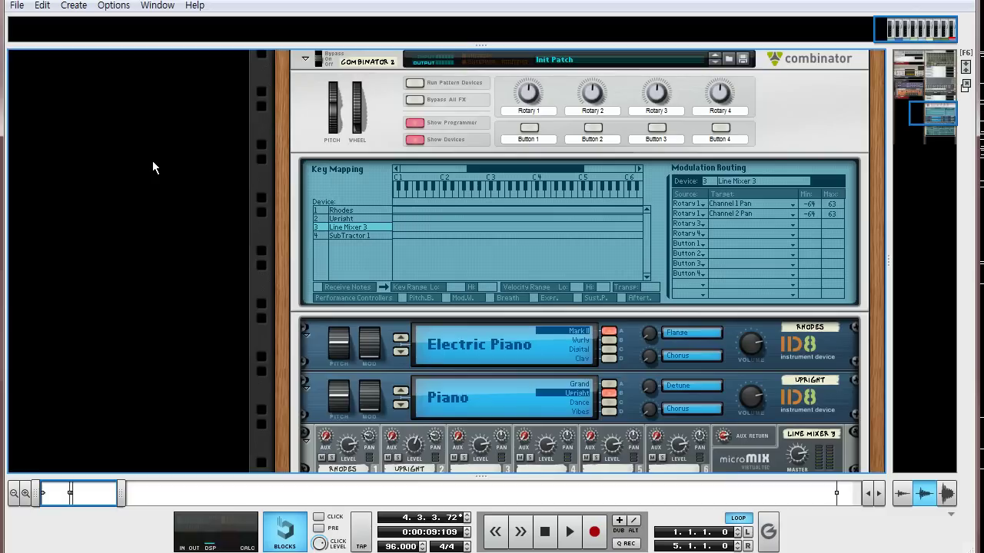
Create a new empty Combinator from the utility devices
key("F8")
left_click(846, 136)
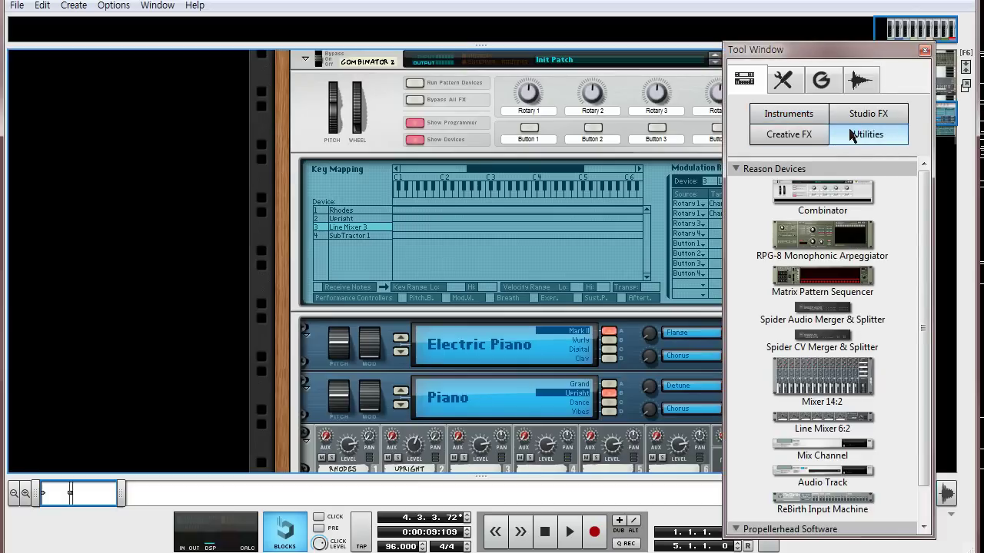
double_click(823, 200)
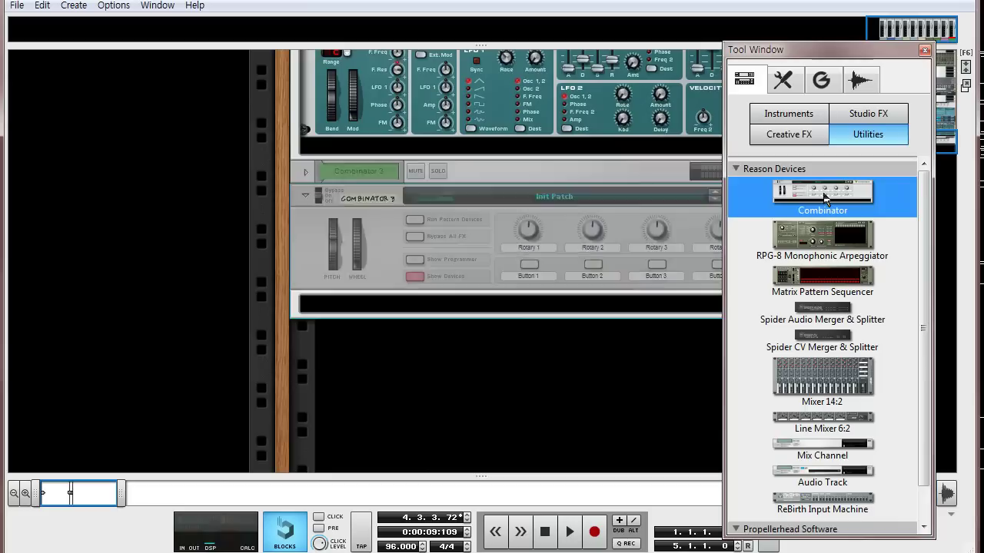
Add two NN-XT Advanced Samplers inside the empty Combinator 3, deleting the surplus third sampler
left_click(574, 296)
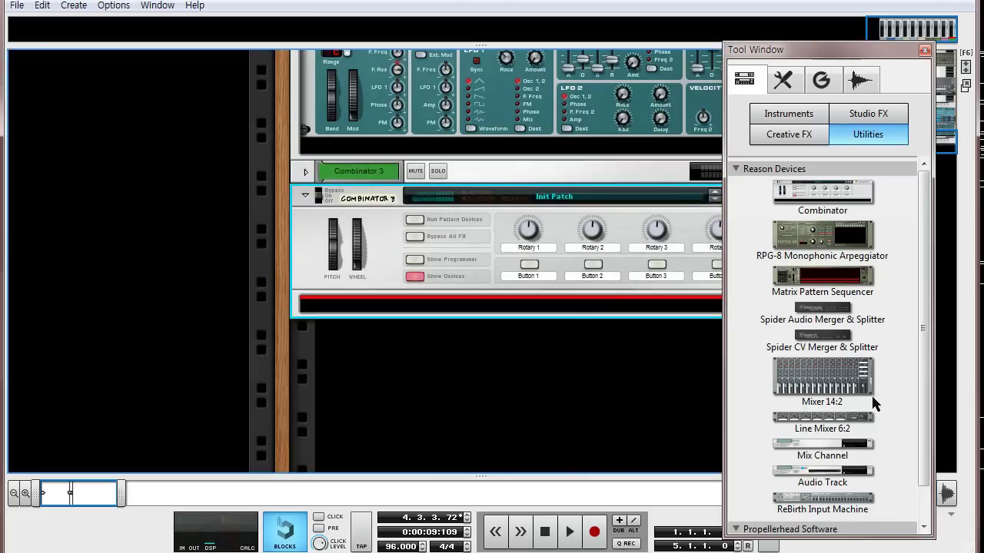
left_click(788, 113)
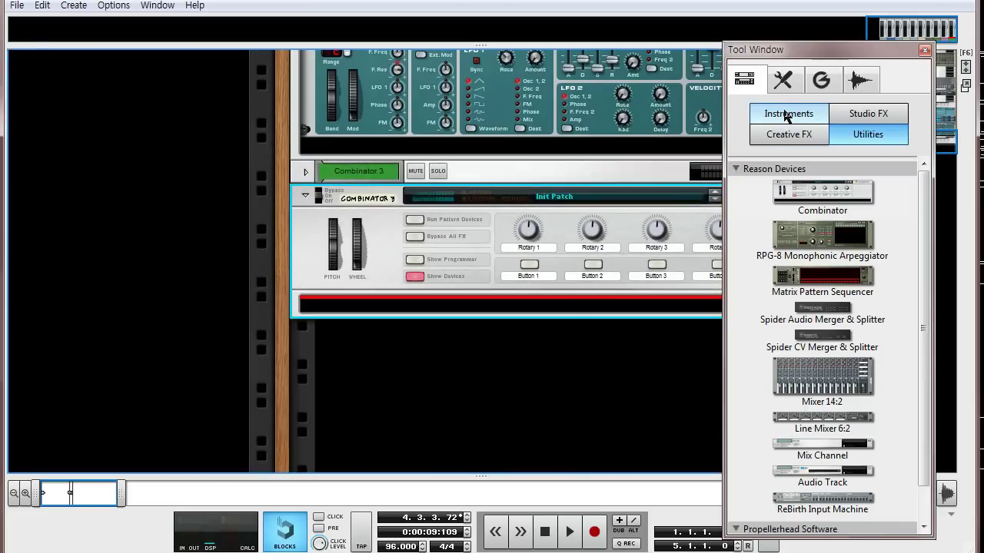
left_click(920, 395)
double_click(820, 418)
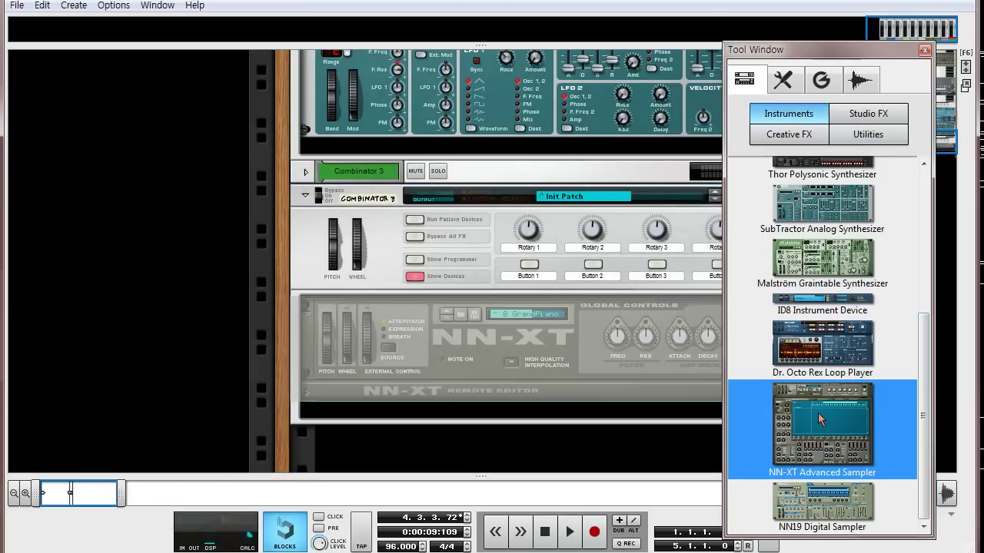
double_click(819, 419)
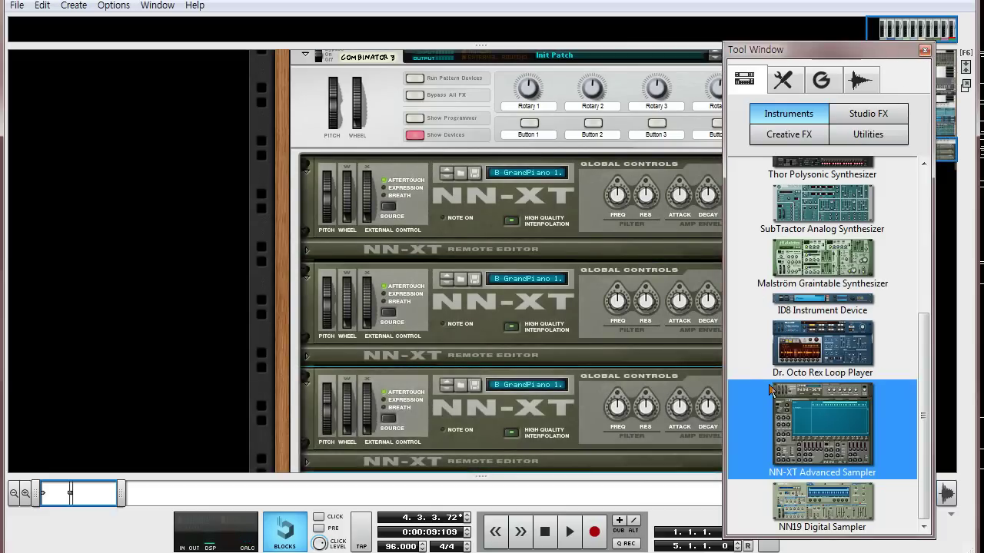
left_click(397, 387)
key("Delete")
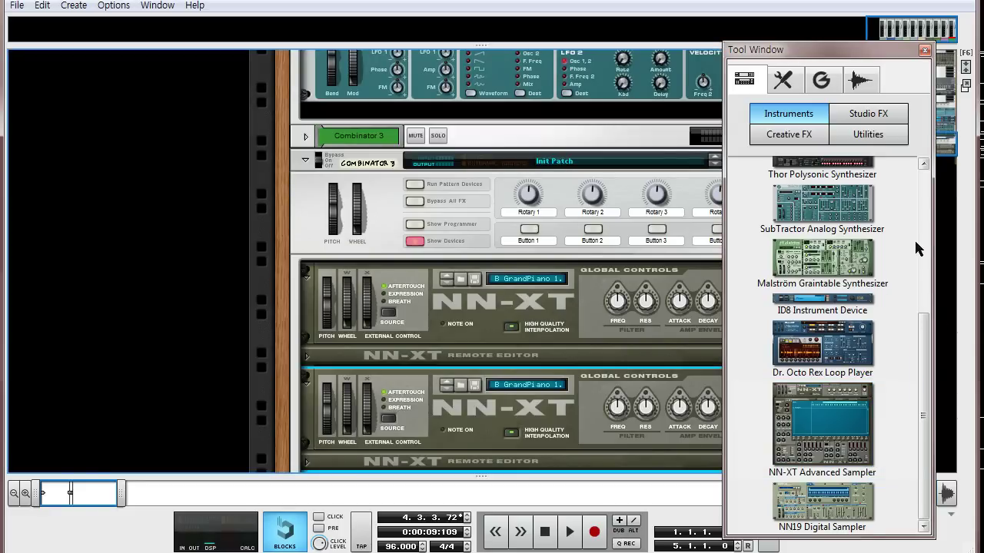
Add a Thor Polysonic Synthesizer and a Line Mixer 6:2 below the samplers and close the device palette
scroll(909, 250, "up", 3)
double_click(826, 373)
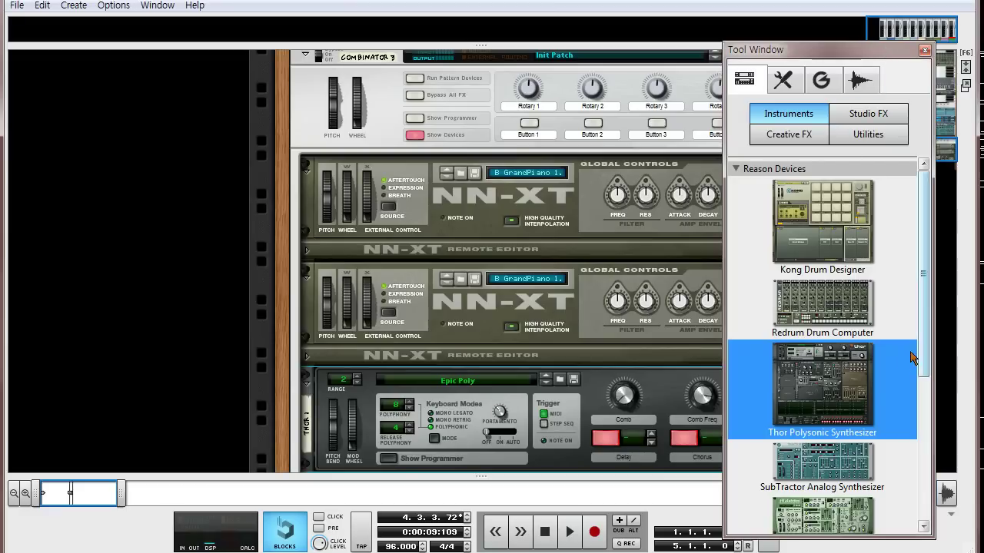
left_click(872, 134)
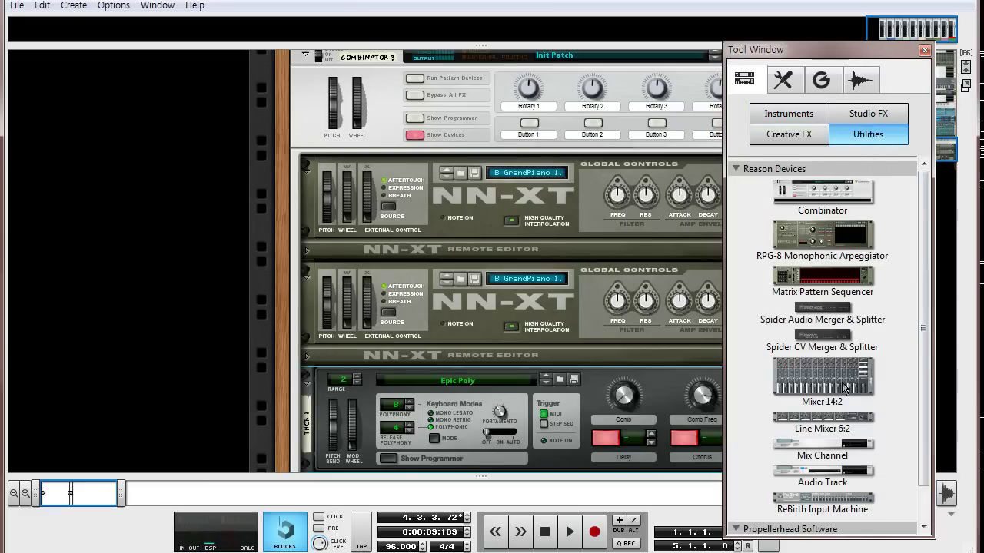
double_click(817, 418)
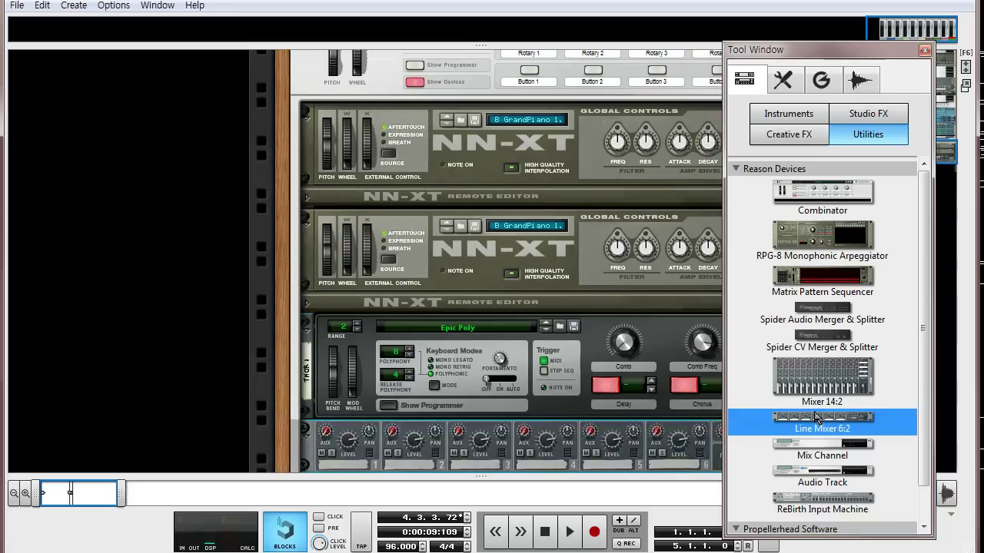
left_click(922, 50)
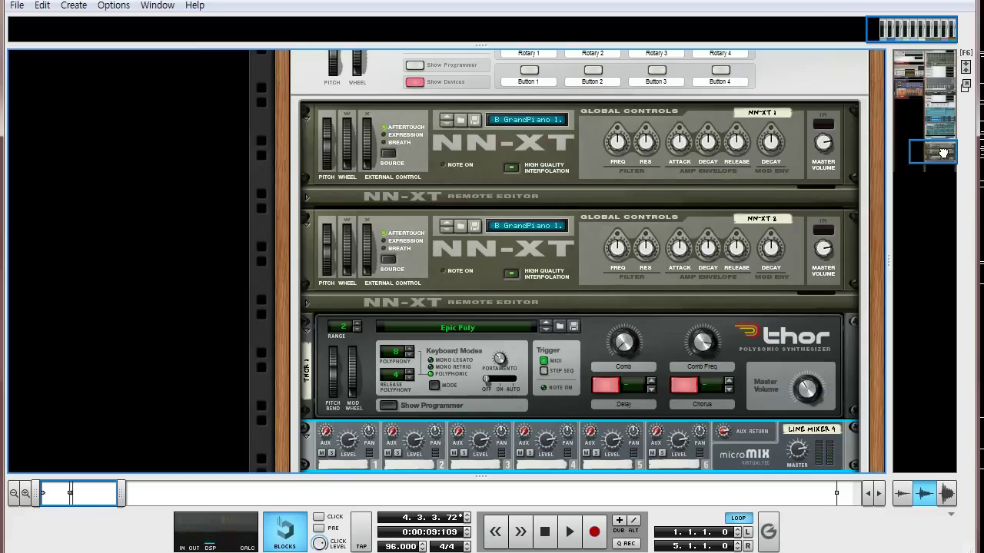
Load the VNS Arco mf patch into NN-XT 1 and the VNS Pizz patch into NN-XT 2
left_click_drag(943, 153, 949, 150)
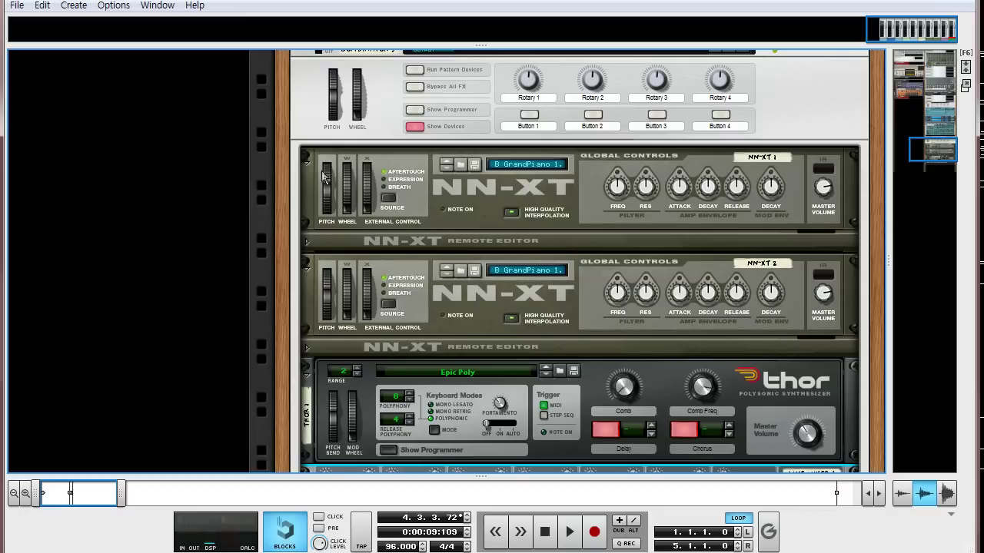
left_click(504, 163)
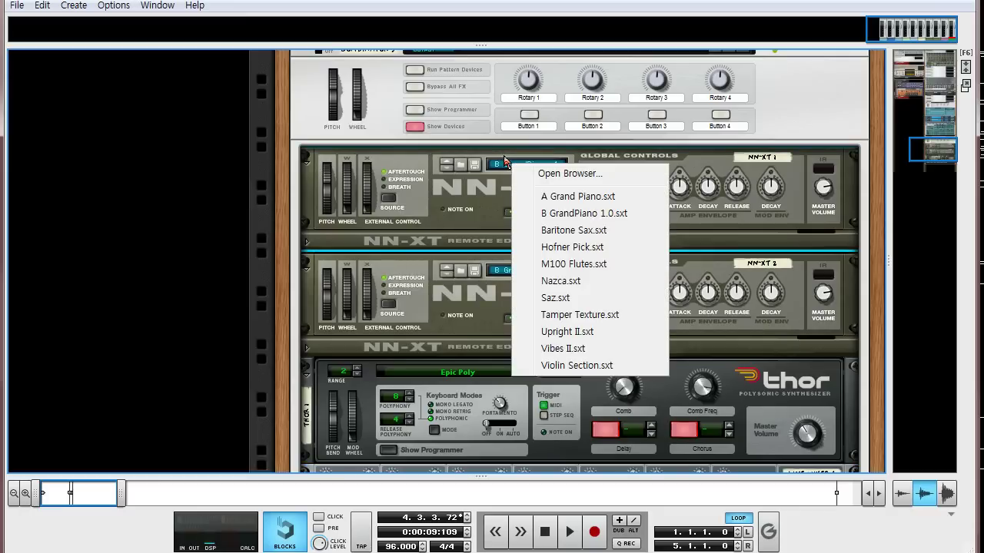
left_click(556, 167)
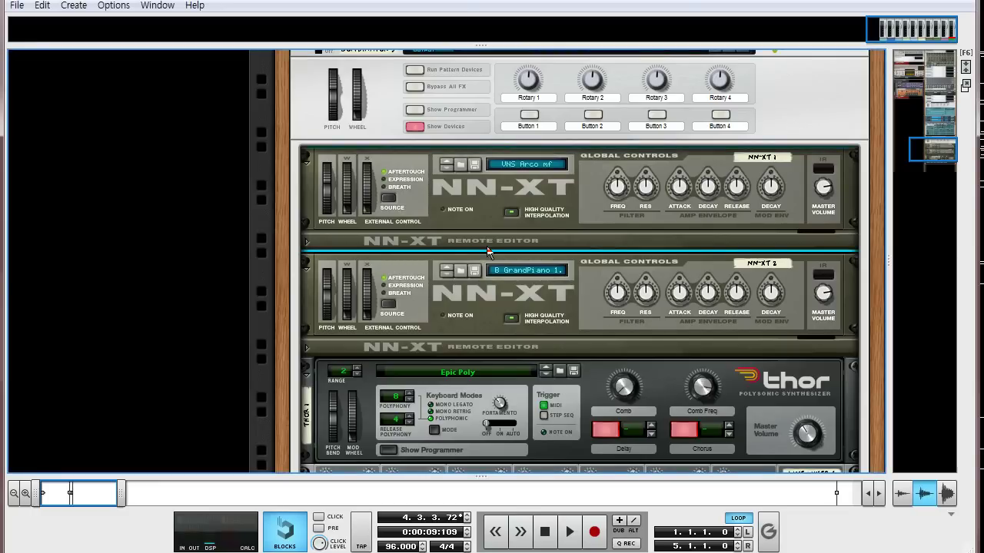
left_click(515, 265)
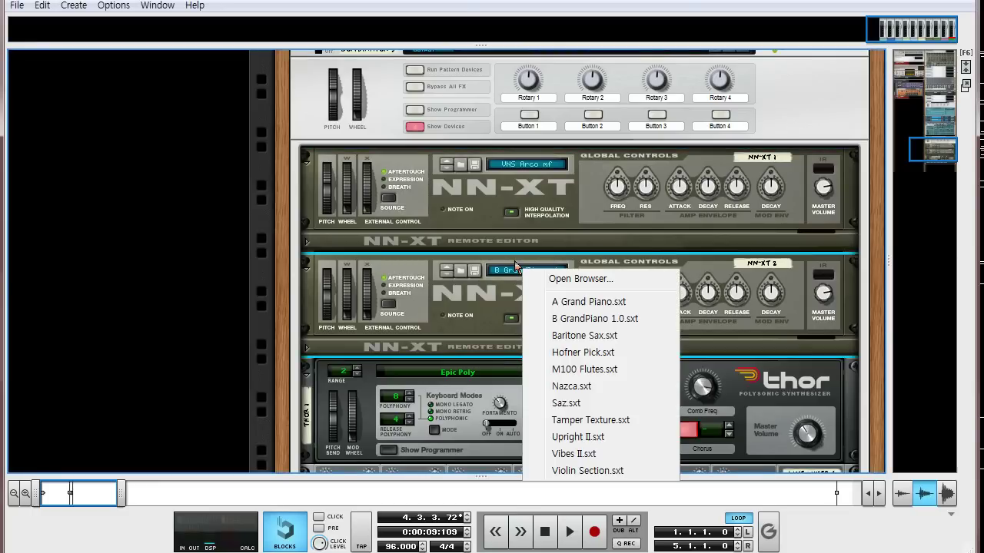
left_click(553, 279)
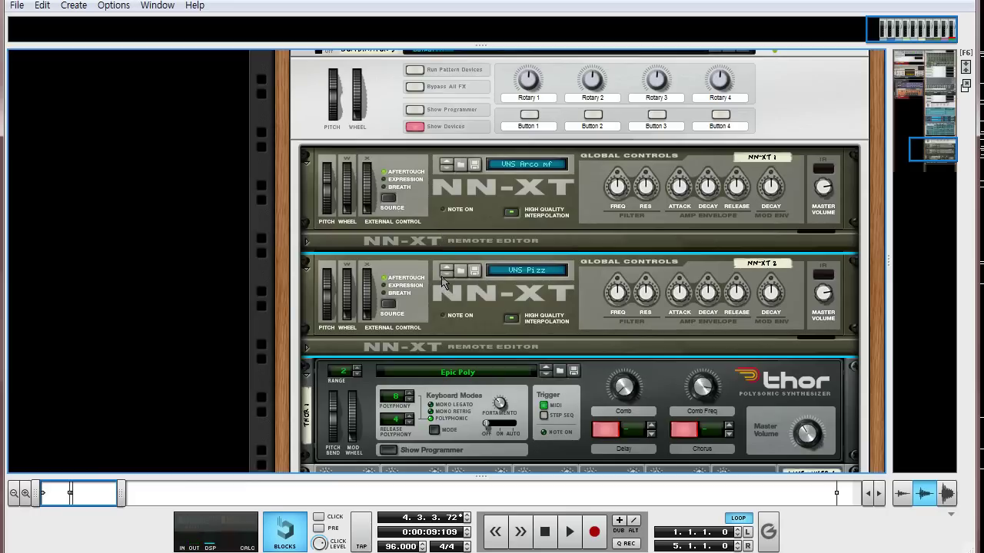
Cable the stereo outputs of NN-XT 1 and NN-XT 2 to channels 1 and 2 of Line Mixer 4
key("Tab")
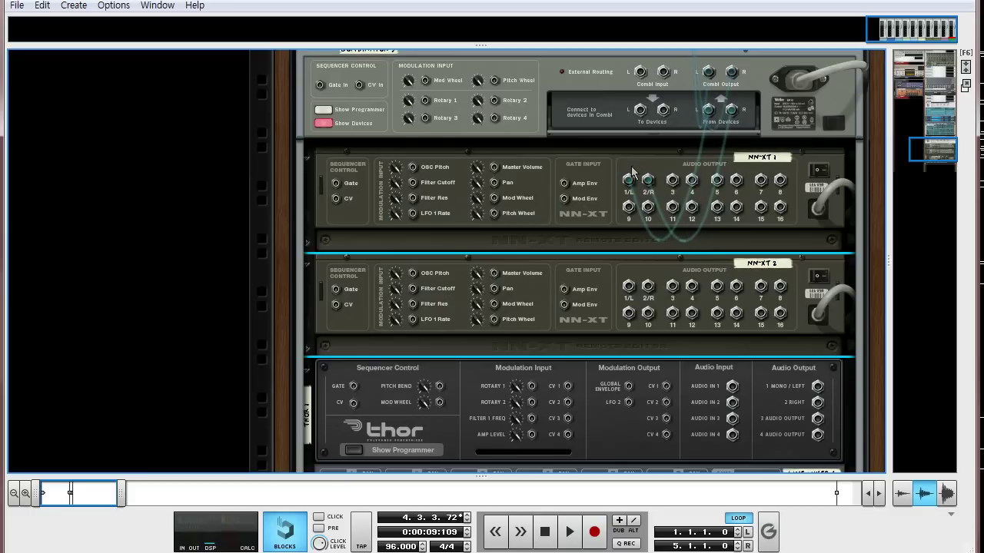
left_click_drag(627, 180, 334, 363)
left_click_drag(937, 161, 937, 157)
left_click_drag(627, 250, 399, 448)
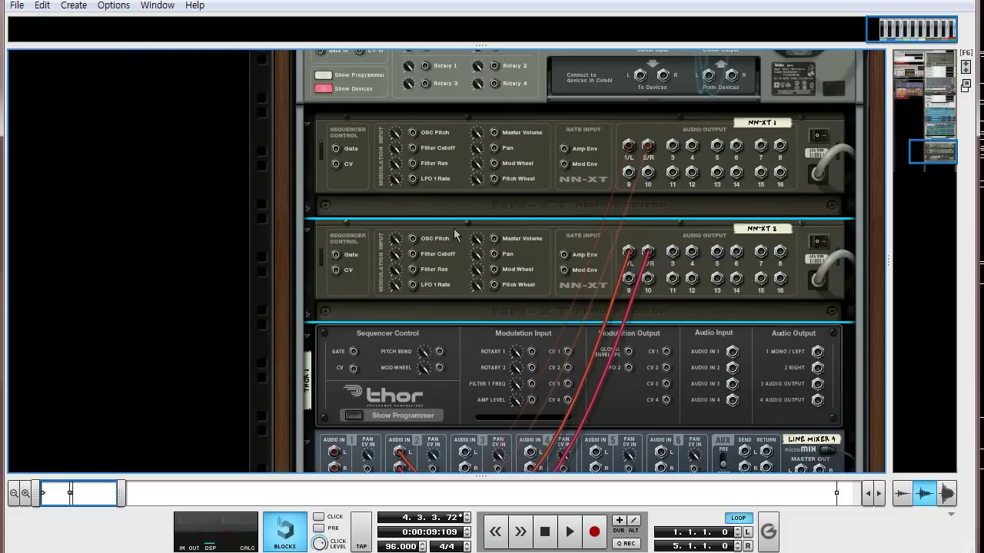
Connect Line Mixer 4's master output to Combinator 3's From Devices inputs and return to the rack front
key("Tab")
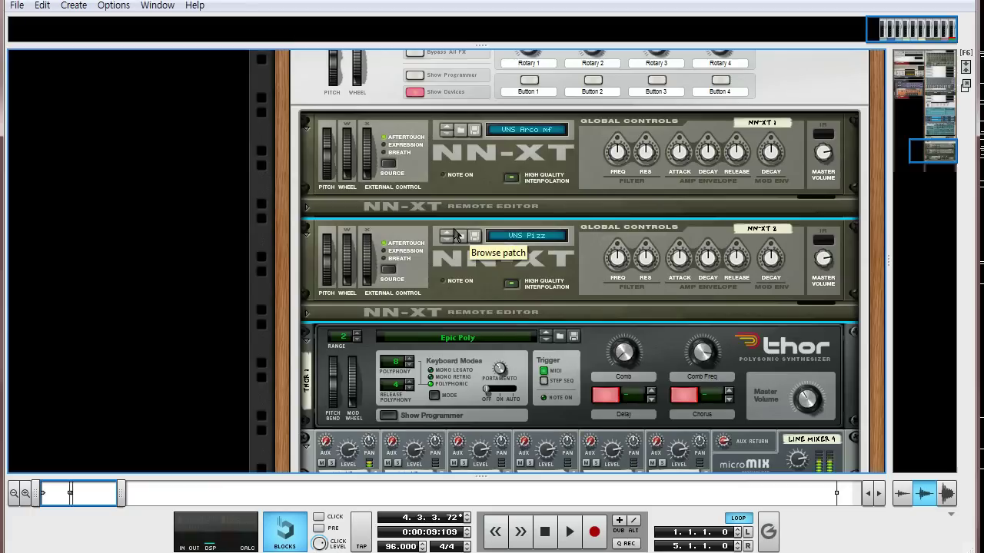
key("Tab")
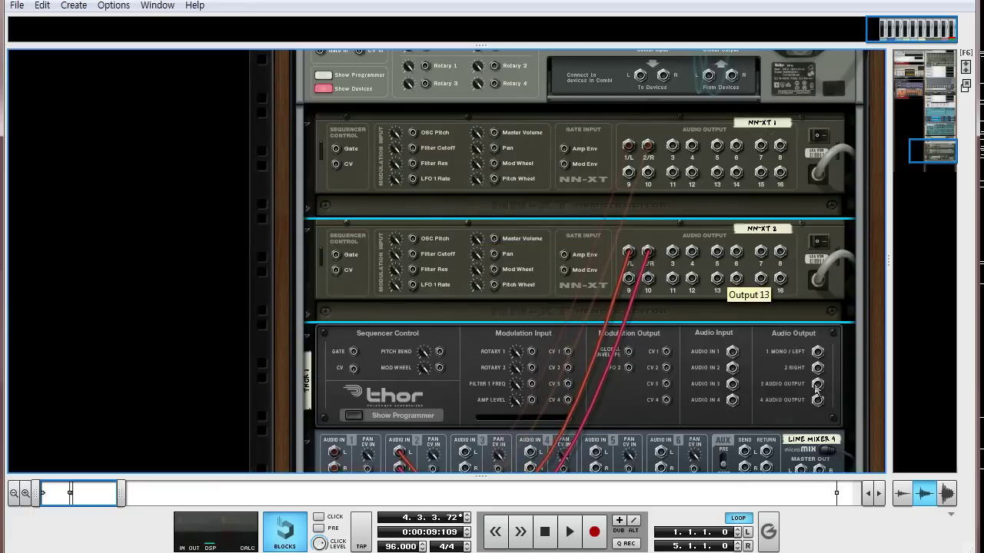
left_click_drag(800, 468, 708, 137)
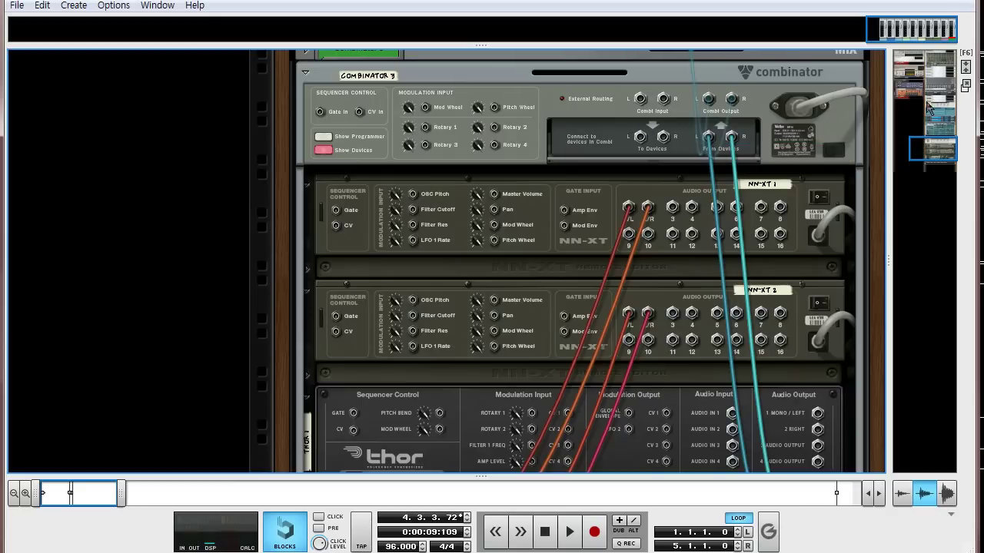
left_click_drag(938, 146, 938, 154)
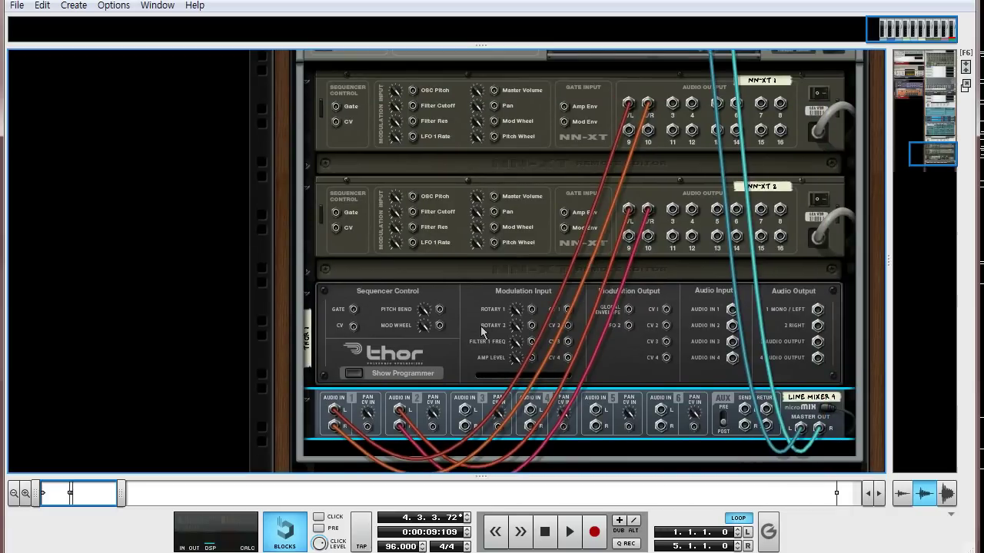
key("Tab")
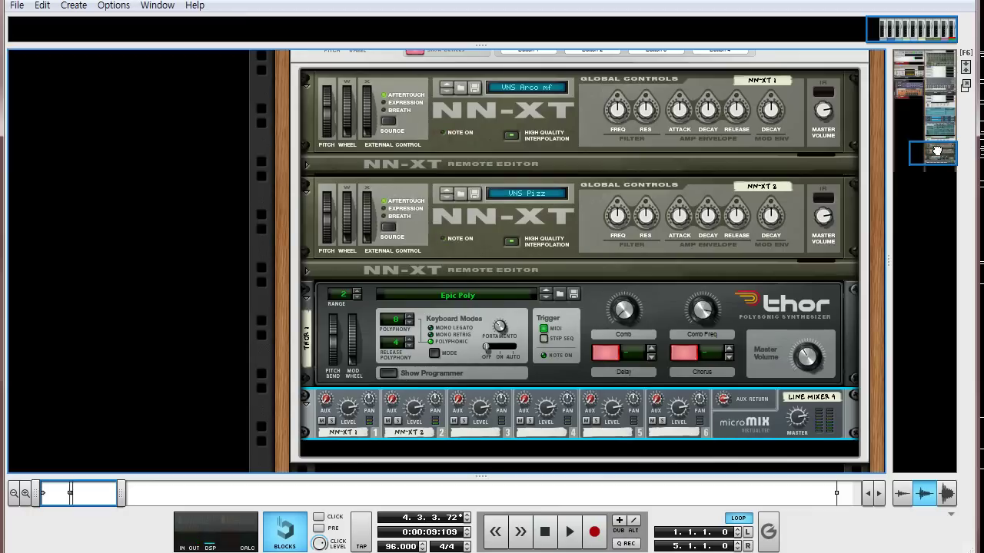
Show Combinator 3's programmer and route Rotary 1 to Receive Notes for NN-XT 1
left_click_drag(942, 150, 943, 142)
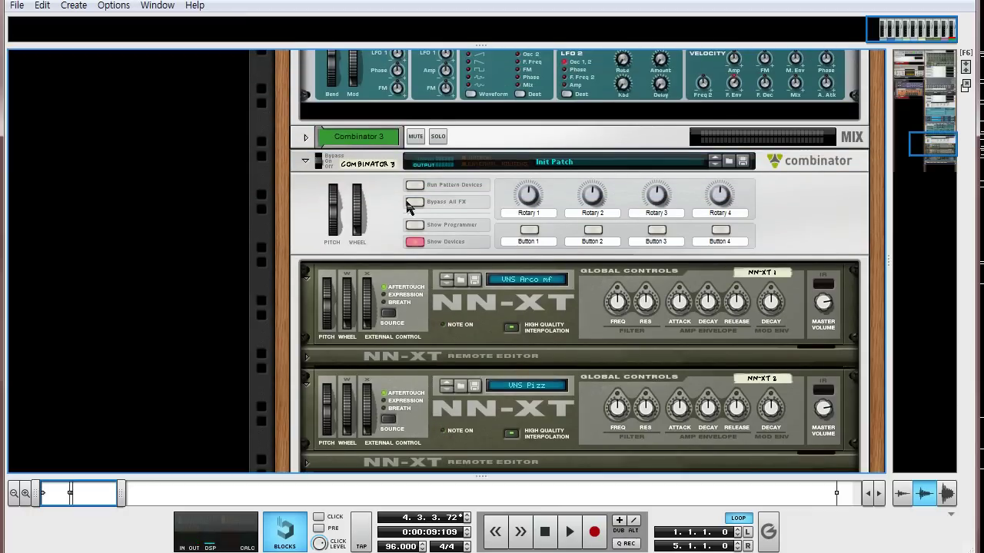
left_click(414, 223)
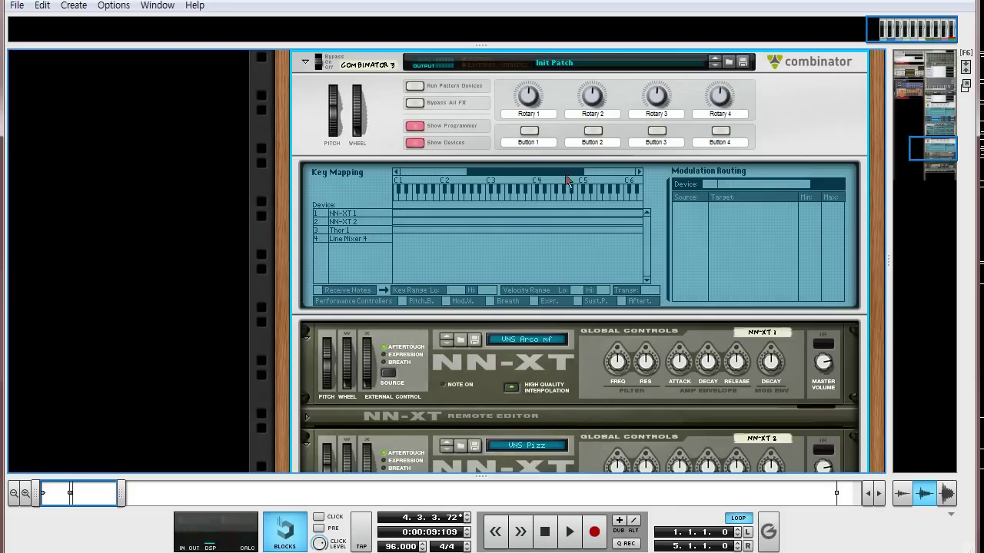
left_click(354, 212)
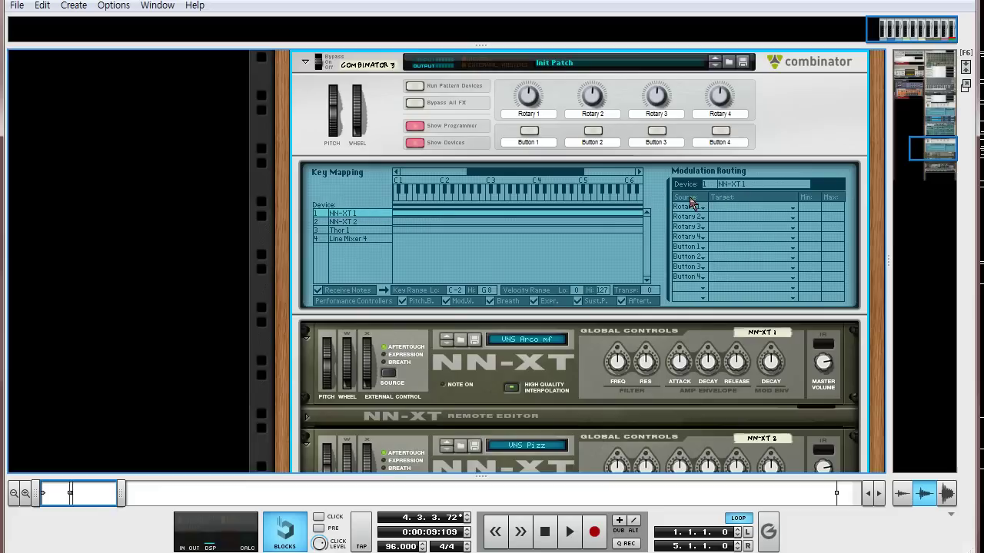
left_click(778, 203)
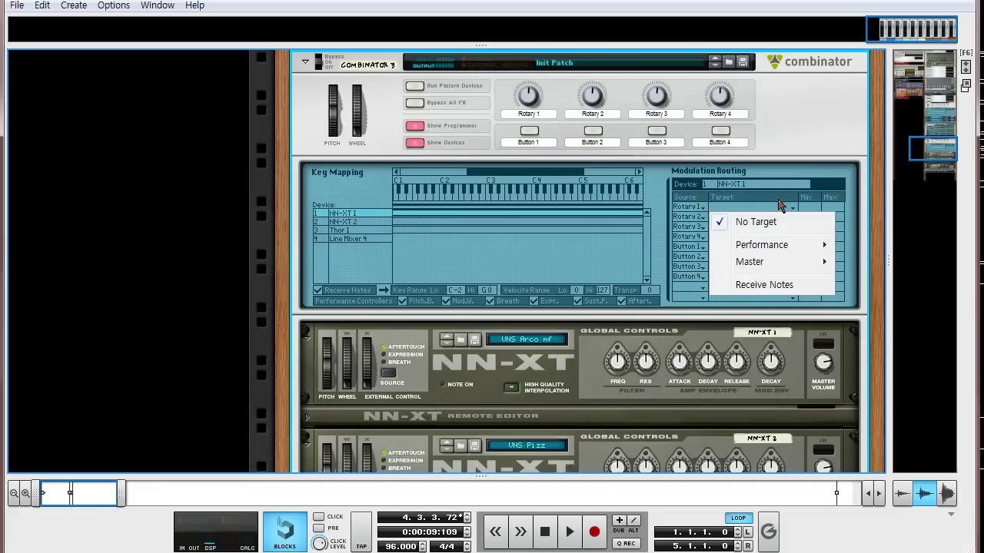
left_click(758, 284)
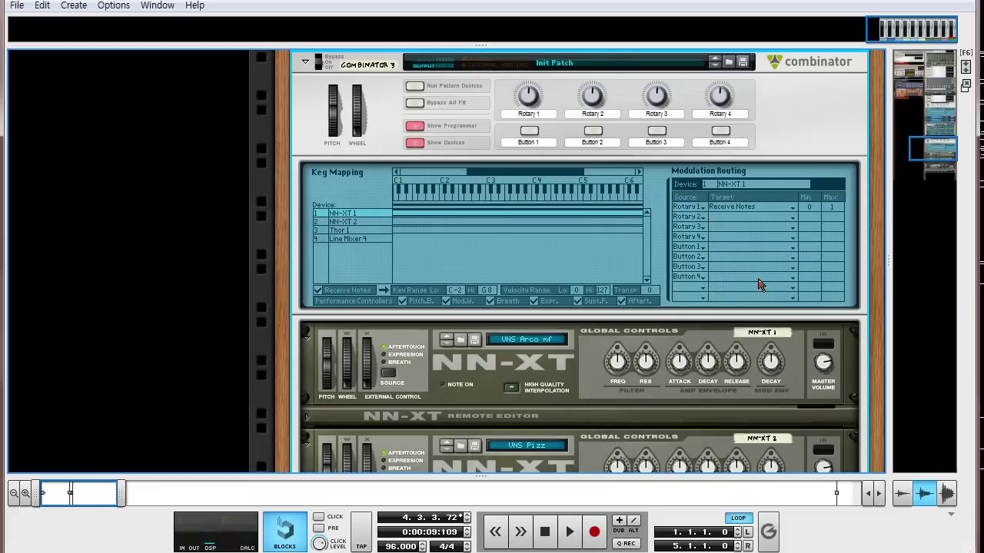
Route Rotary 1 to Receive Notes for NN-XT 2 and invert NN-XT 1's routing to minimum 1 and maximum 0
left_click(349, 222)
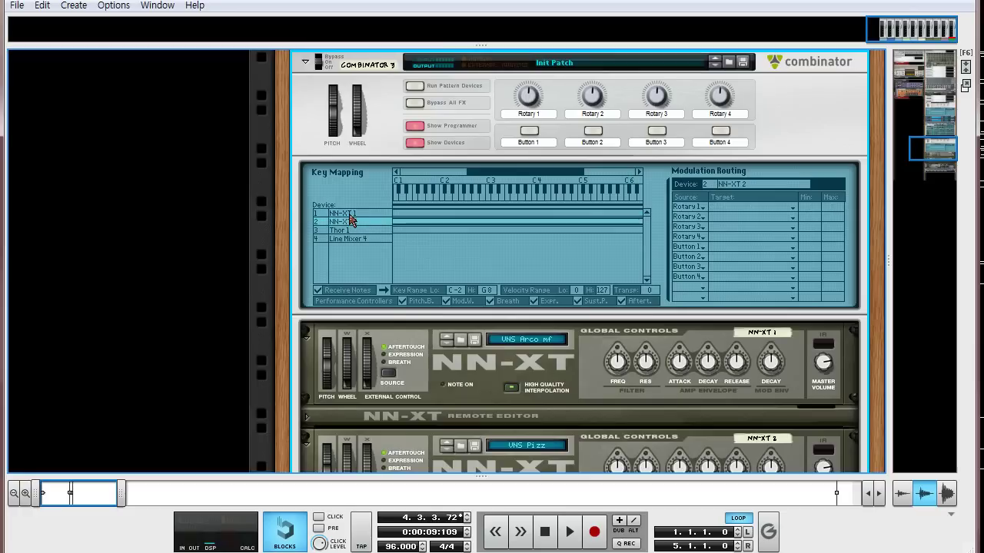
left_click(737, 204)
left_click(753, 283)
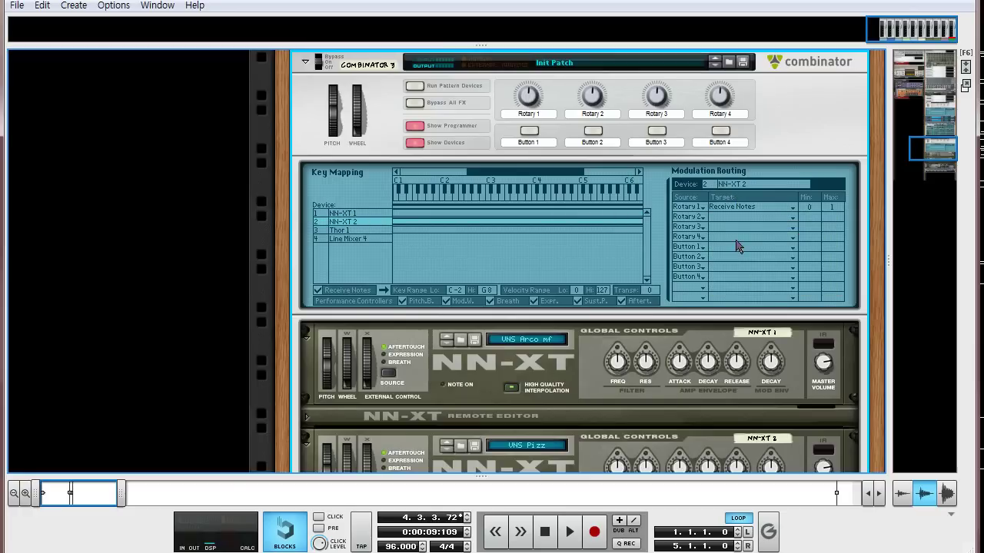
left_click(353, 212)
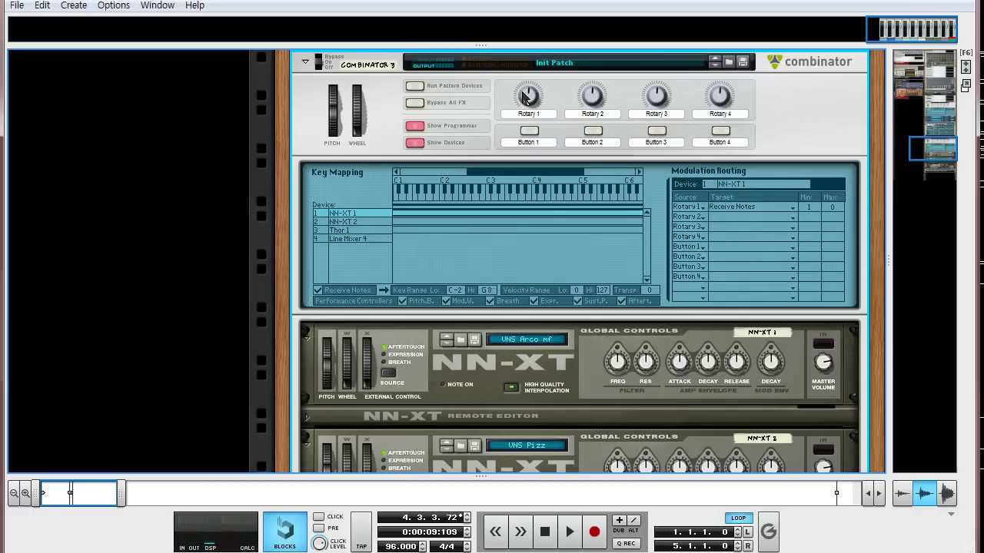
left_click(352, 221)
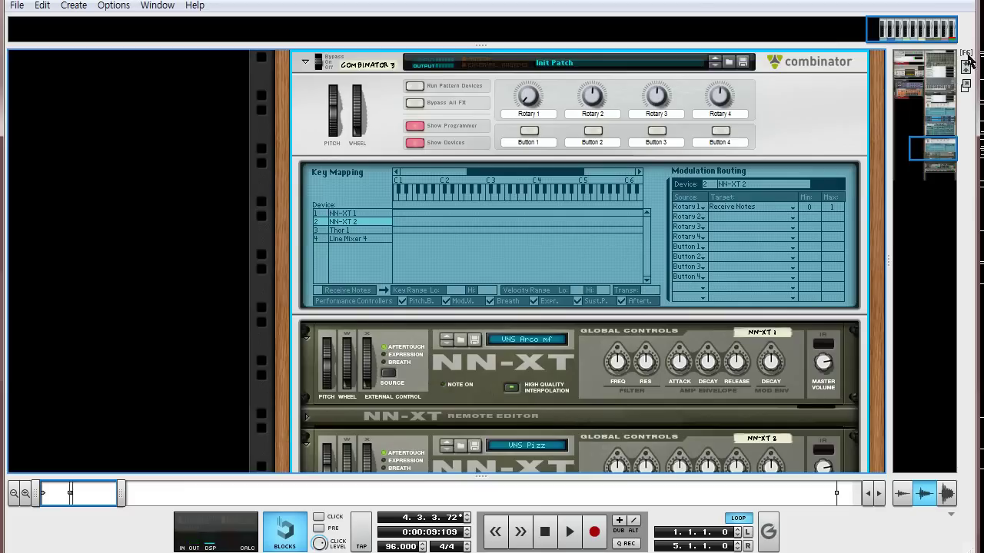
Show Thor 1's programmer and reset the synthesizer to its initial patch
left_click_drag(944, 154, 949, 165)
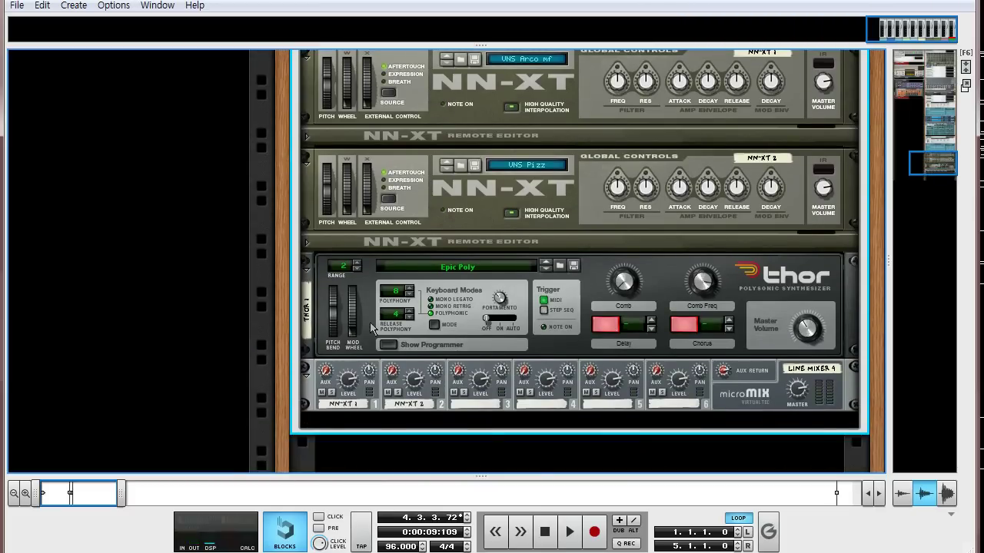
left_click(385, 345)
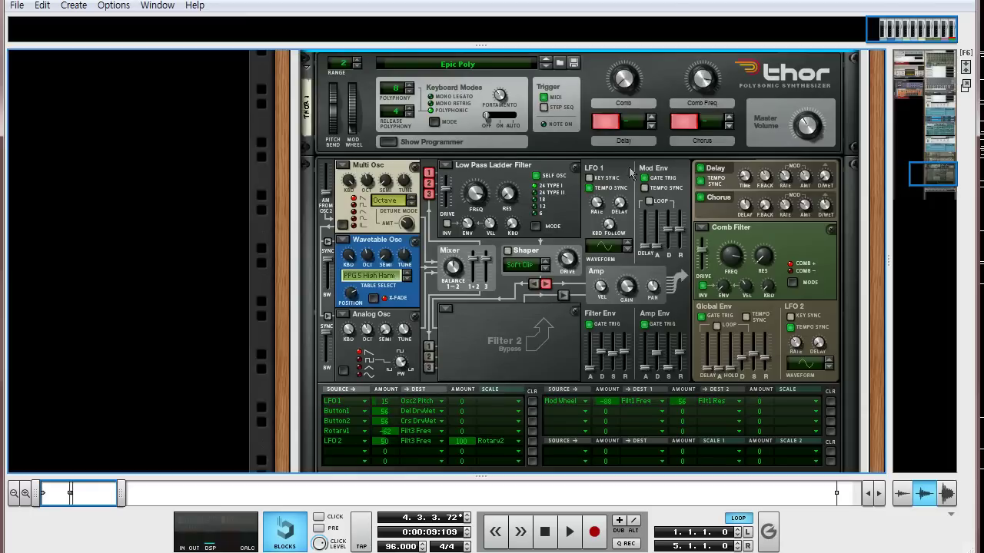
right_click(442, 346)
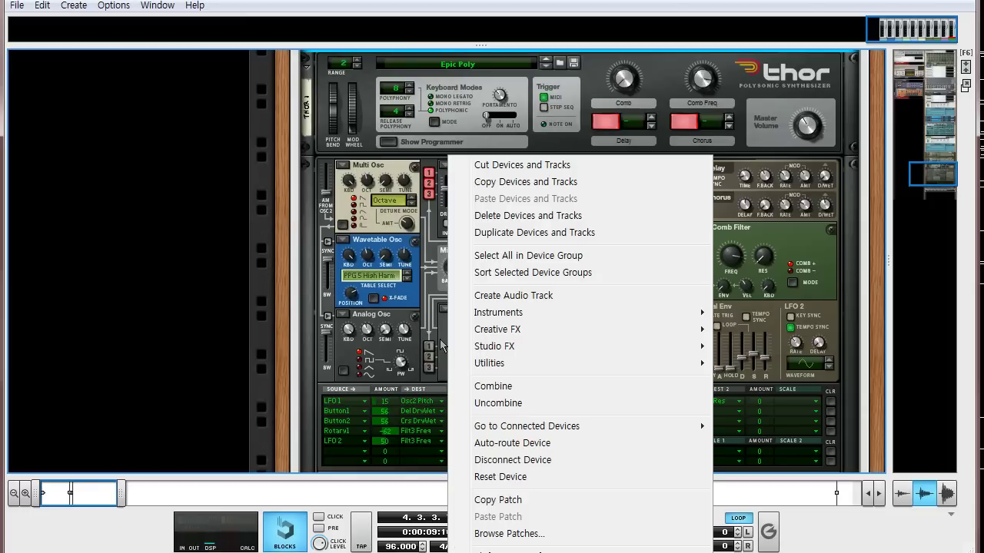
left_click(496, 476)
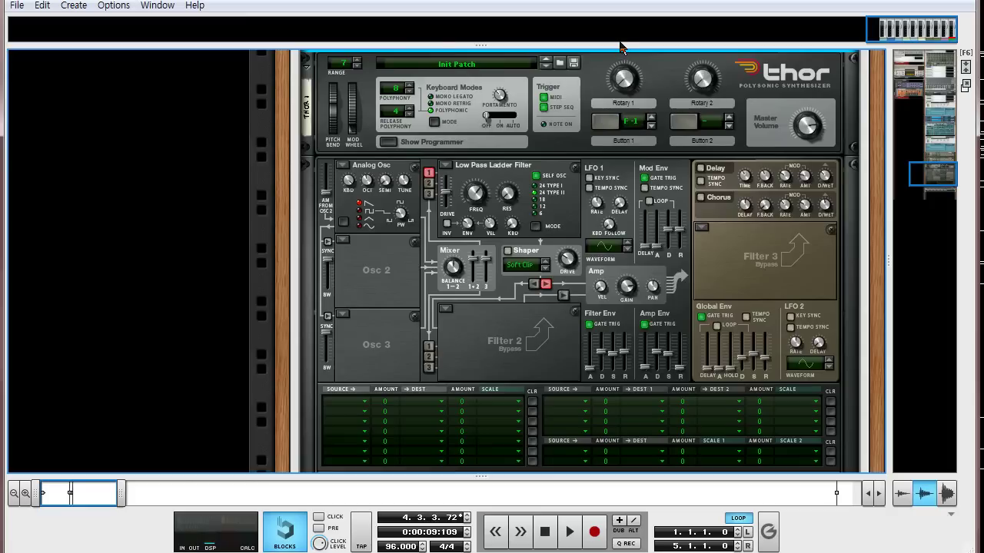
Set Thor 1's Button 1 key to C1 and route Button 1 to CV Output 1 with an amount of 100 in the modulation matrix
left_click_drag(622, 46, 620, 11)
left_click(349, 401)
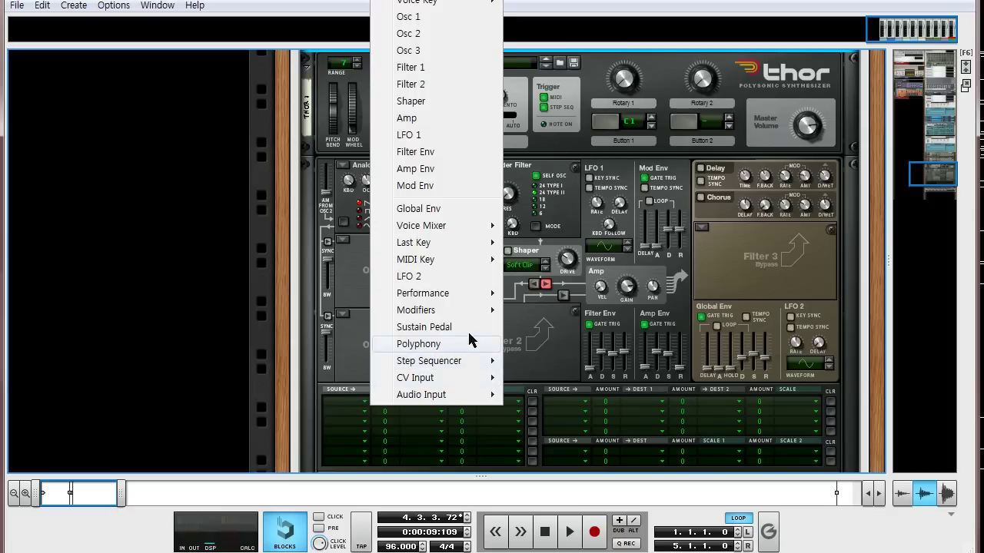
mouse_move(474, 309)
left_click(536, 343)
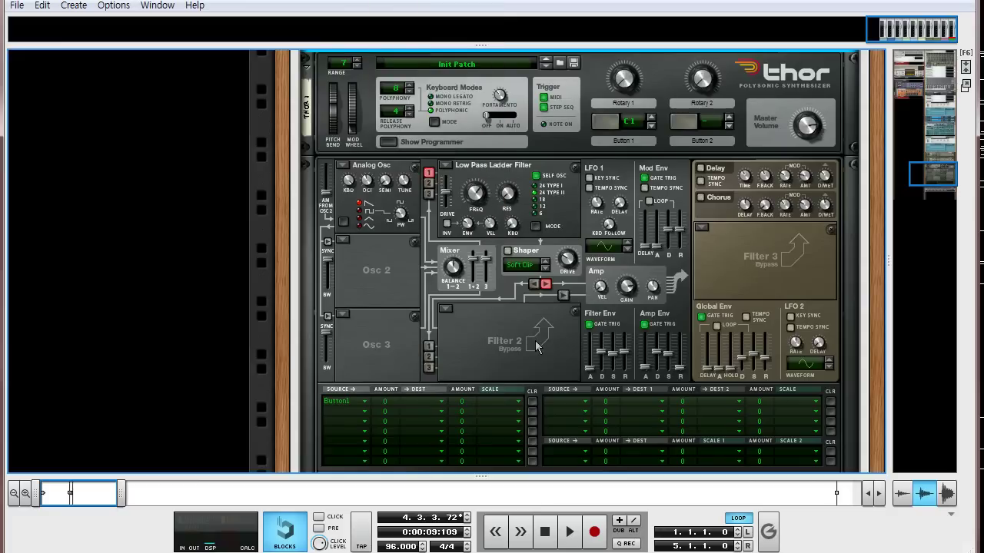
left_click_drag(374, 399, 375, 308)
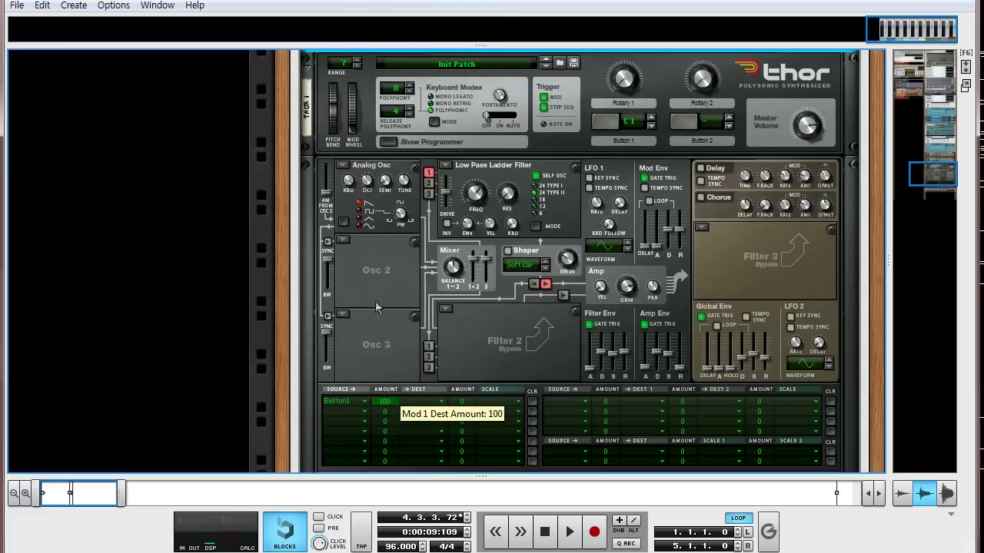
left_click(413, 400)
mouse_move(527, 390)
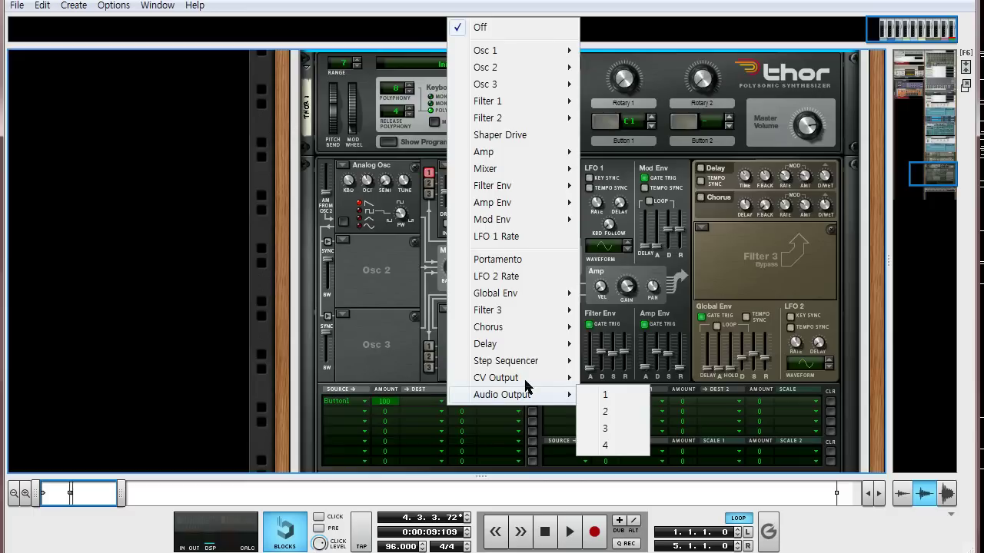
left_click(605, 377)
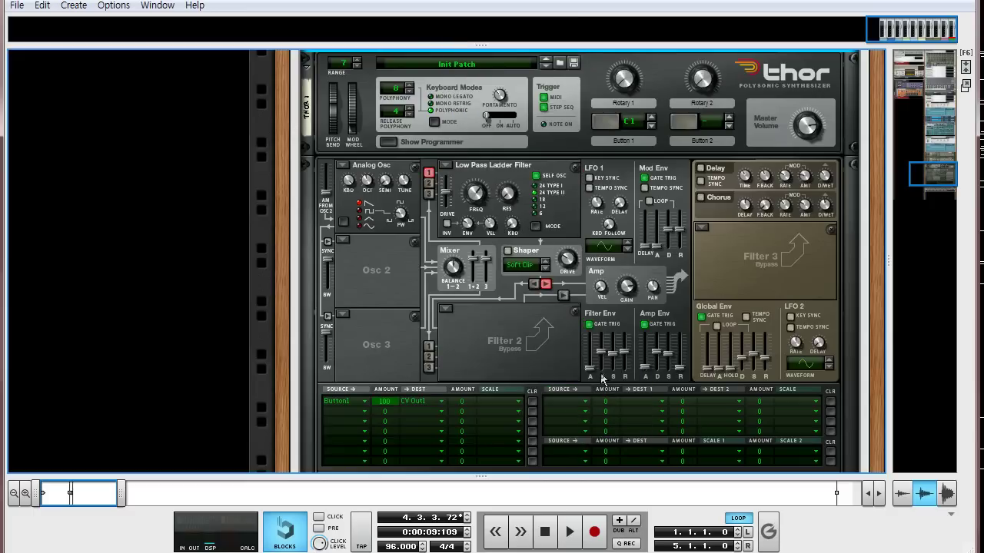
Connect Thor 1's CV 1 modulation output to Combinator 3's Rotary 1 modulation input and return to the rack front
key("Tab")
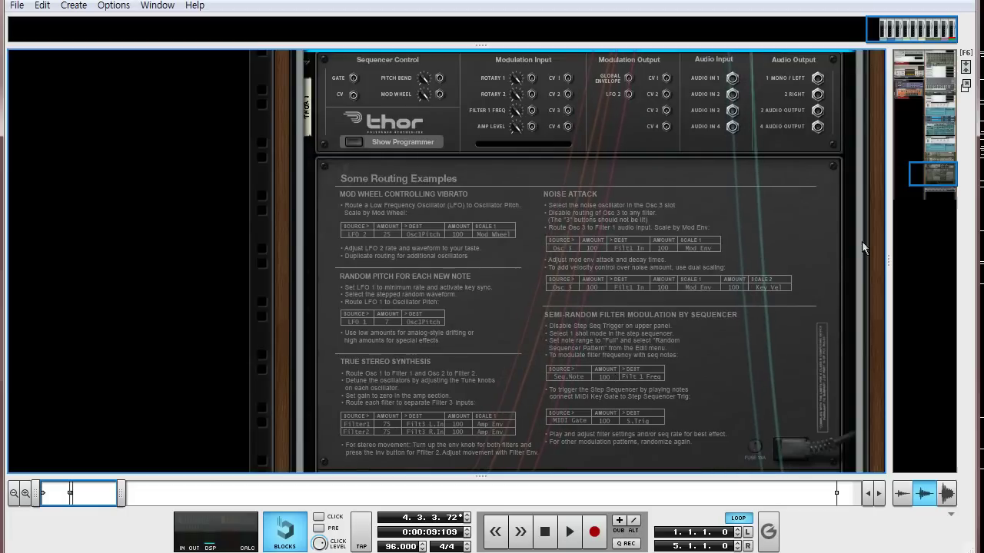
mouse_move(951, 177)
left_mouse_down()
mouse_move(957, 183)
mouse_move(960, 166)
left_mouse_up()
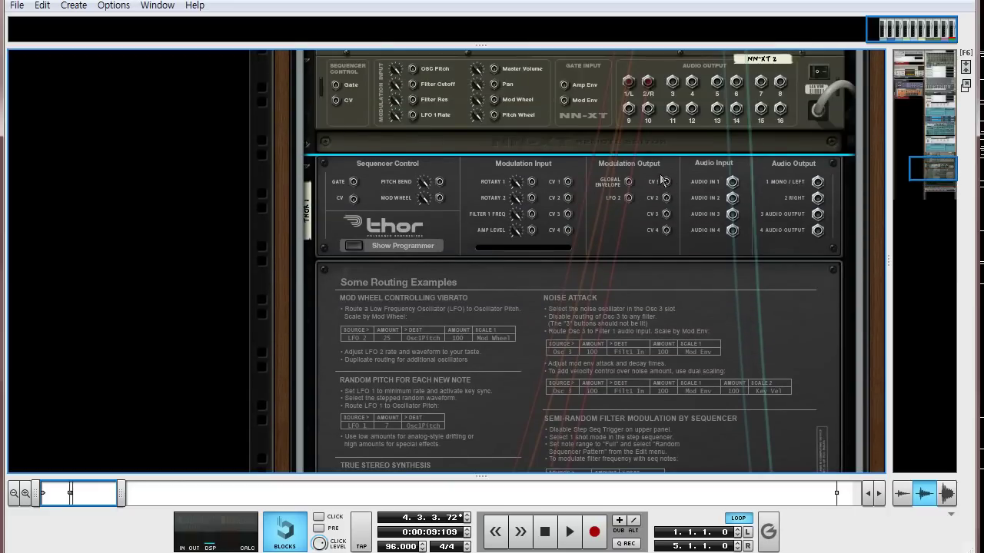
left_click_drag(661, 180, 425, 166)
key("Tab")
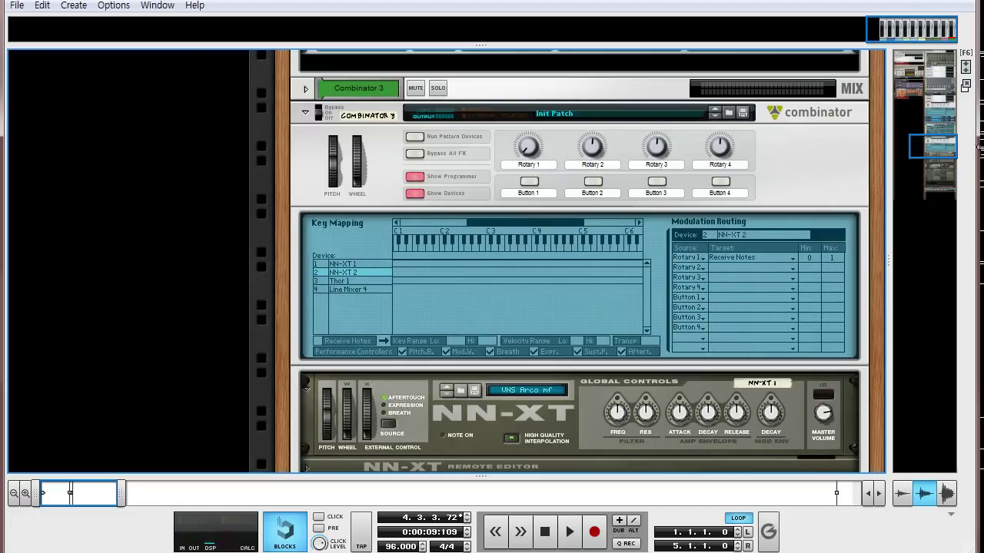
Select NN-XT 1 in Combinator 3's programmer and test how Thor 1's Button 1 key switch toggles its Receive Notes setting while playing notes
scroll(878, 223, "down", 5)
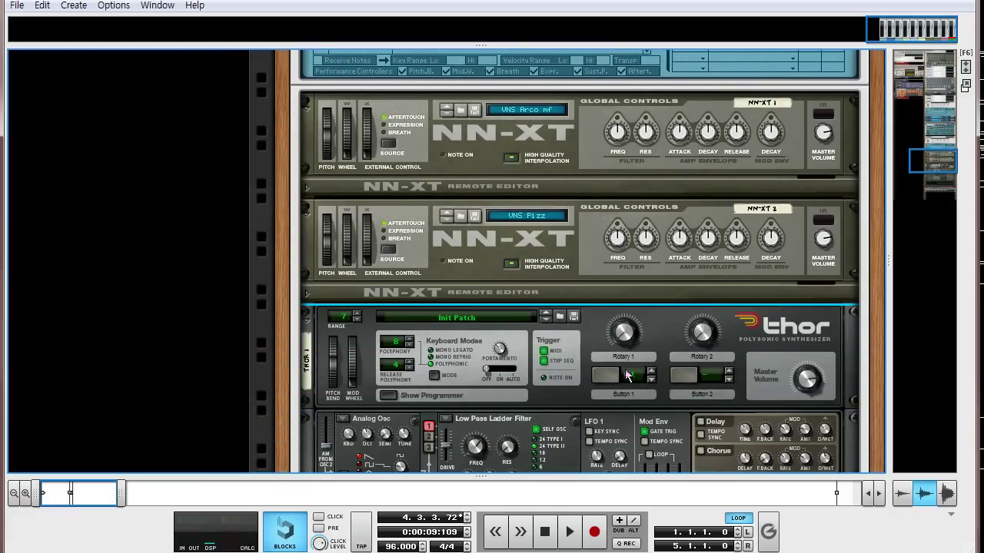
left_click(601, 374)
left_click_drag(938, 160, 945, 141)
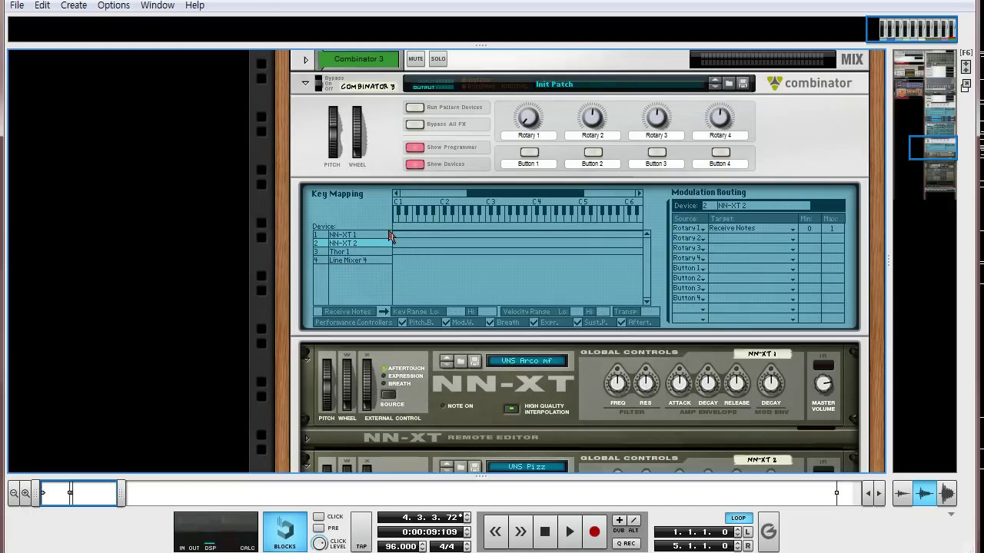
left_click(396, 233)
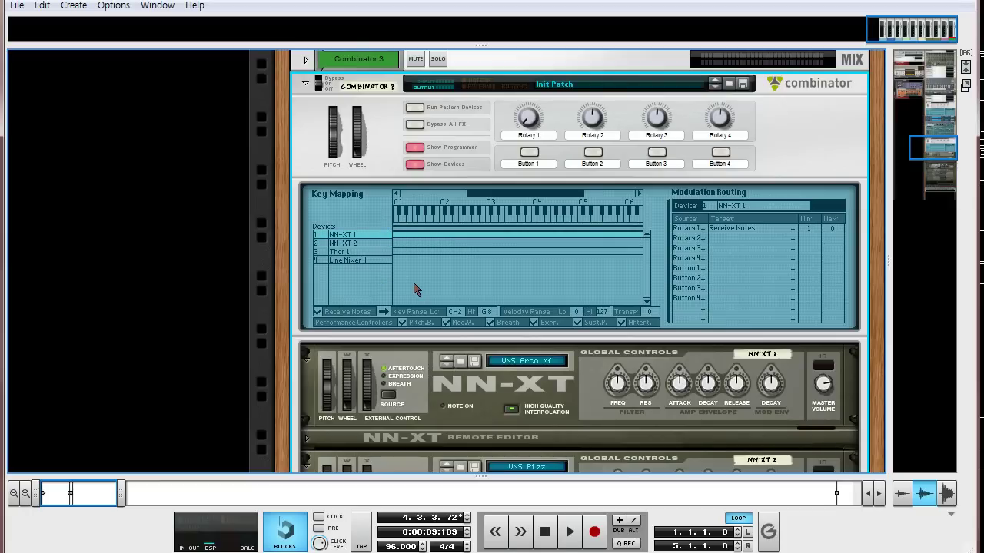
left_click(437, 298)
key("ctrl+z")
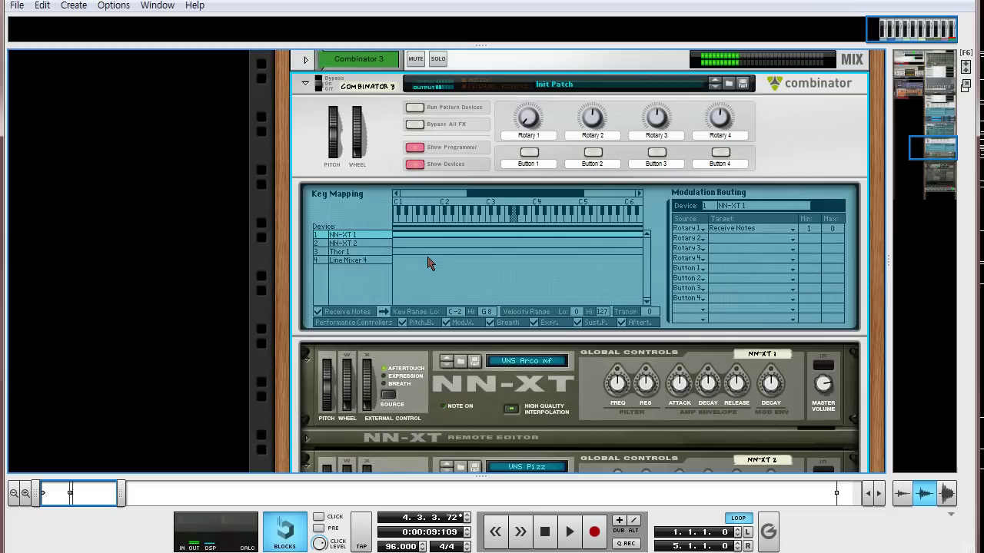
key("ctrl+y")
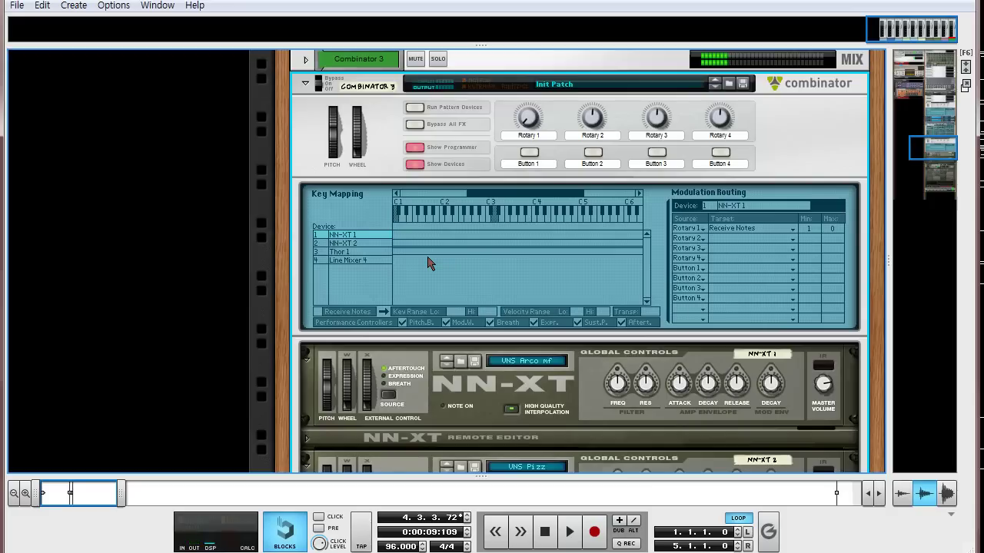
key("ctrl+z")
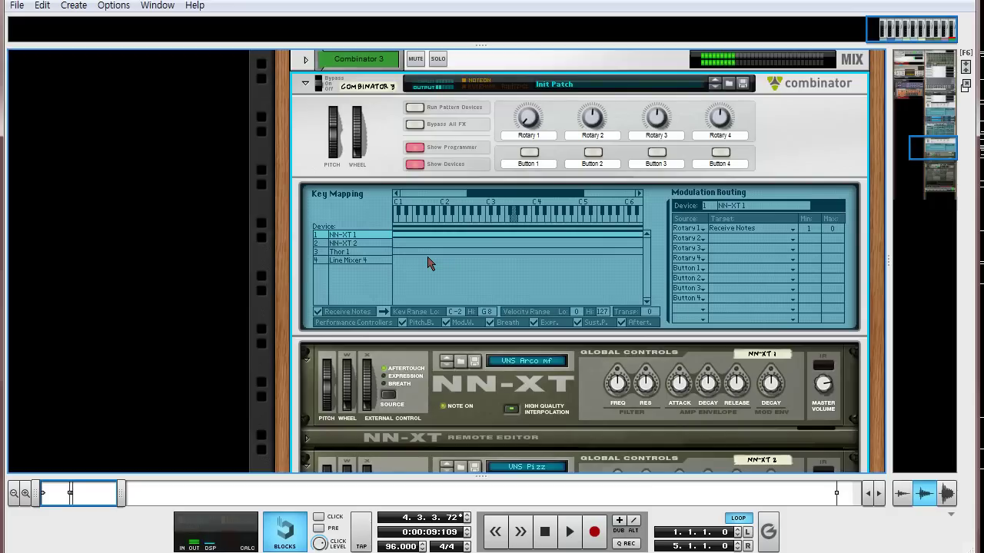